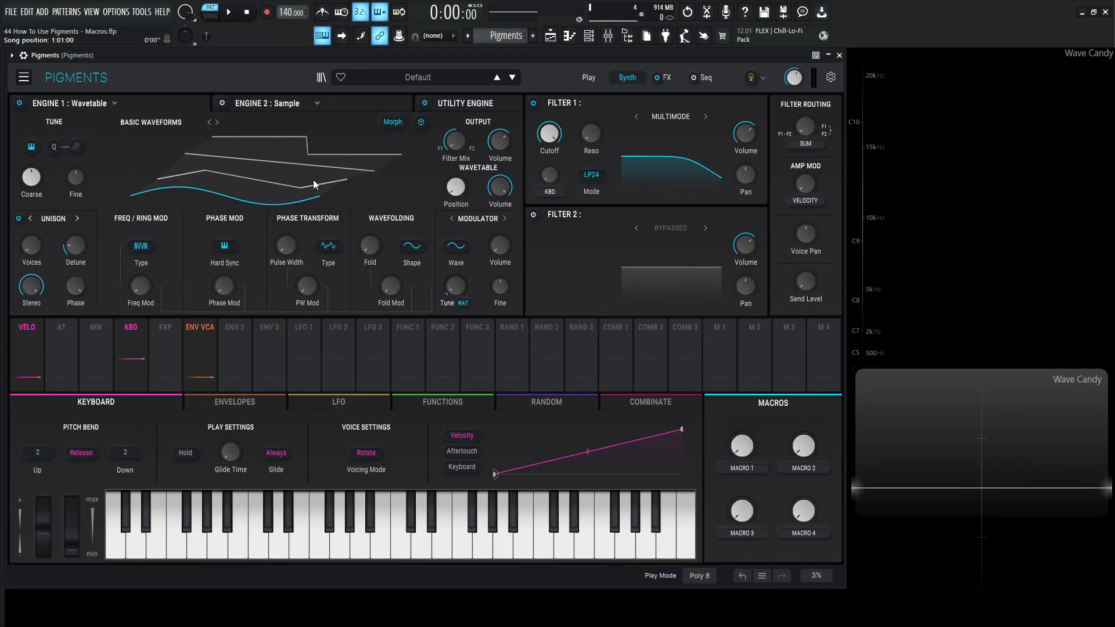
Switch Engine 1 from Wavetable to Analog and audition the sound with a few notes
click(109, 104)
click(63, 152)
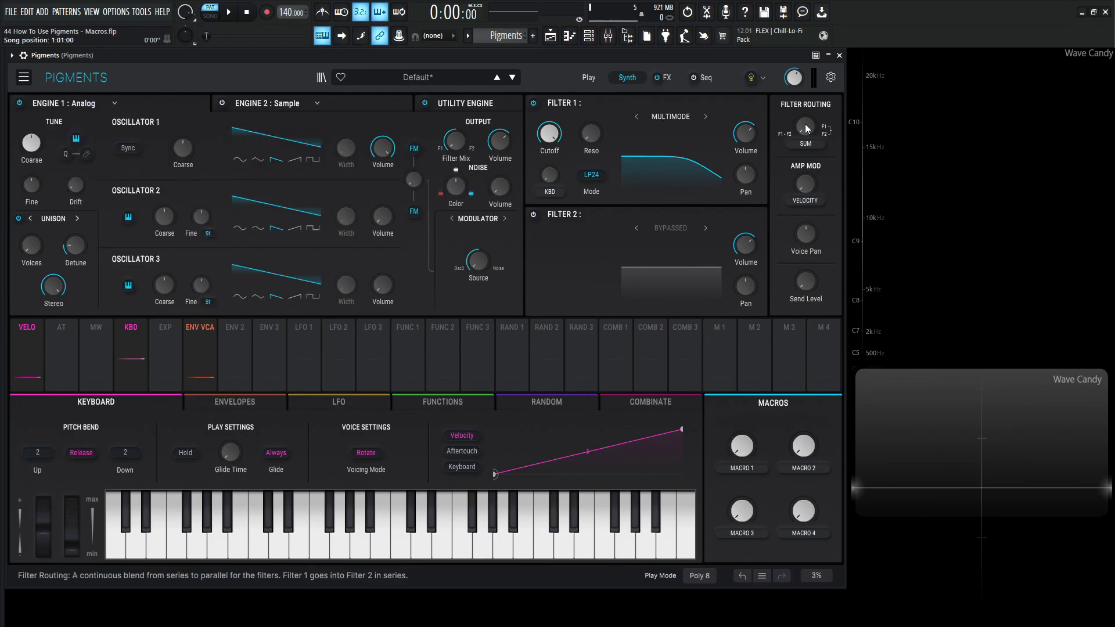
key(s)
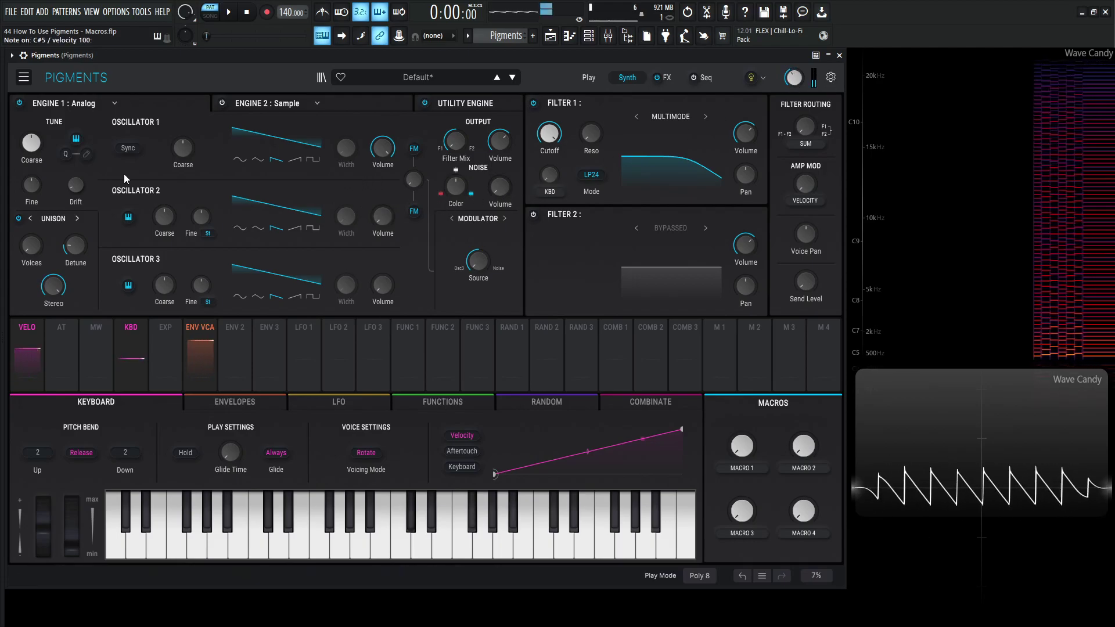
Shape the ENV VCA envelope into a pluck by lowering its sustain to zero and slightly lengthening its decay
click(239, 403)
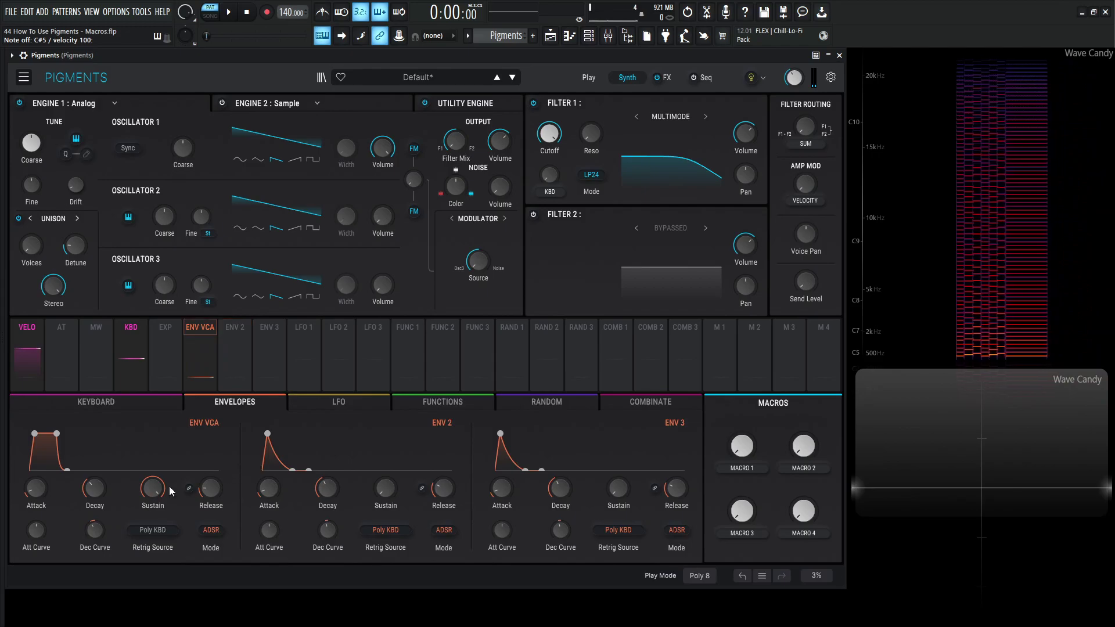
drag(152, 488, 153, 551)
drag(93, 489, 93, 480)
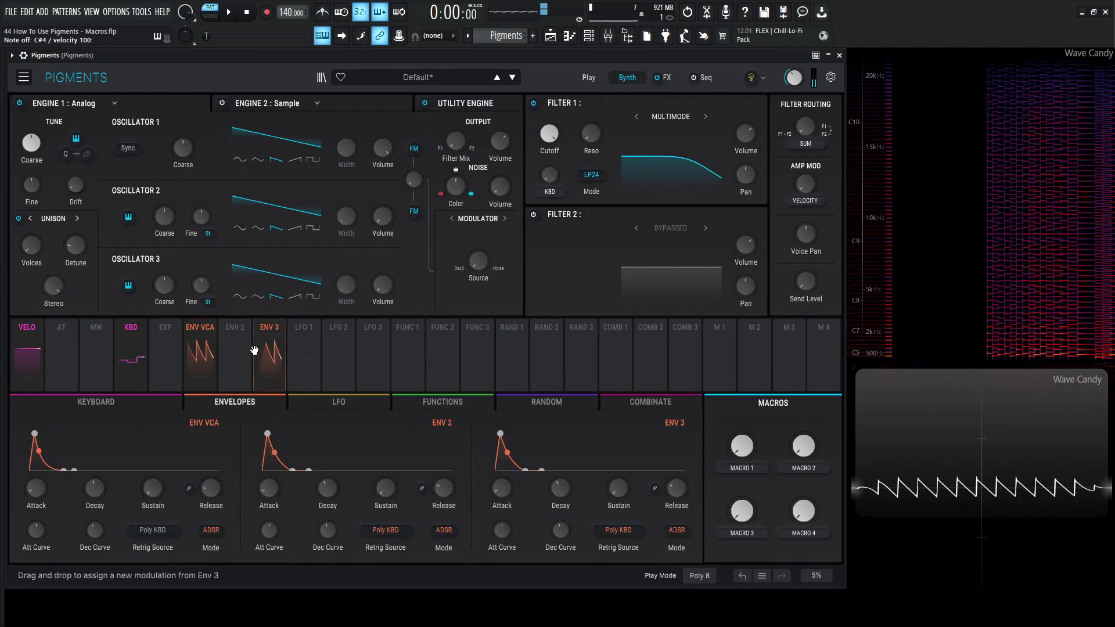
Raise Oscillator 2's volume to full and set its coarse tuning to -12 st, auditioning with notes
drag(383, 219, 382, 137)
key(7)
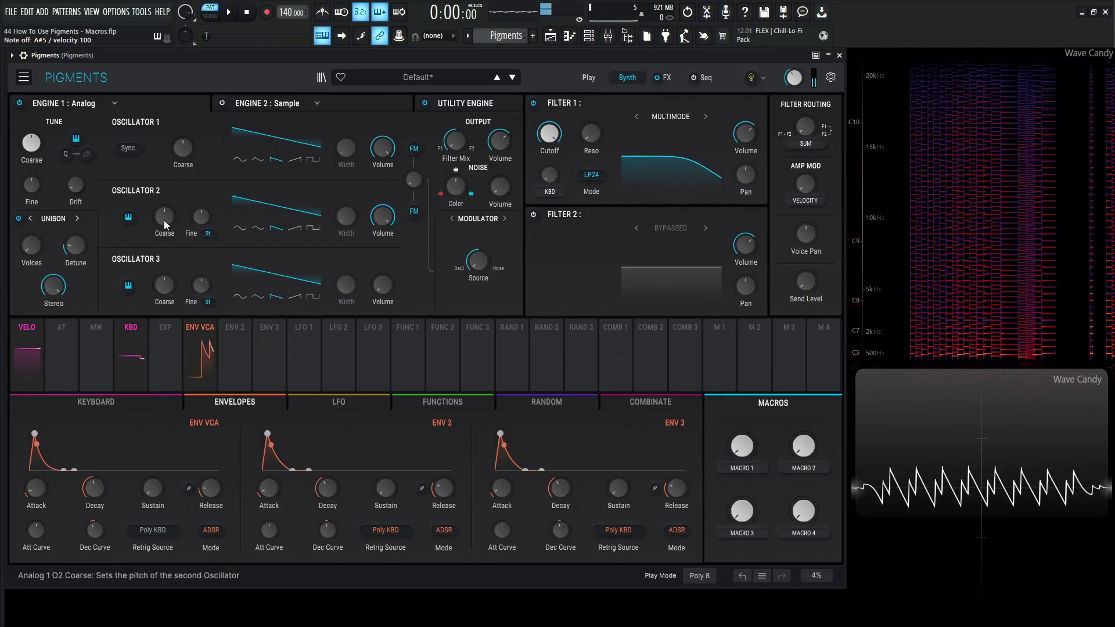
drag(165, 216, 165, 232)
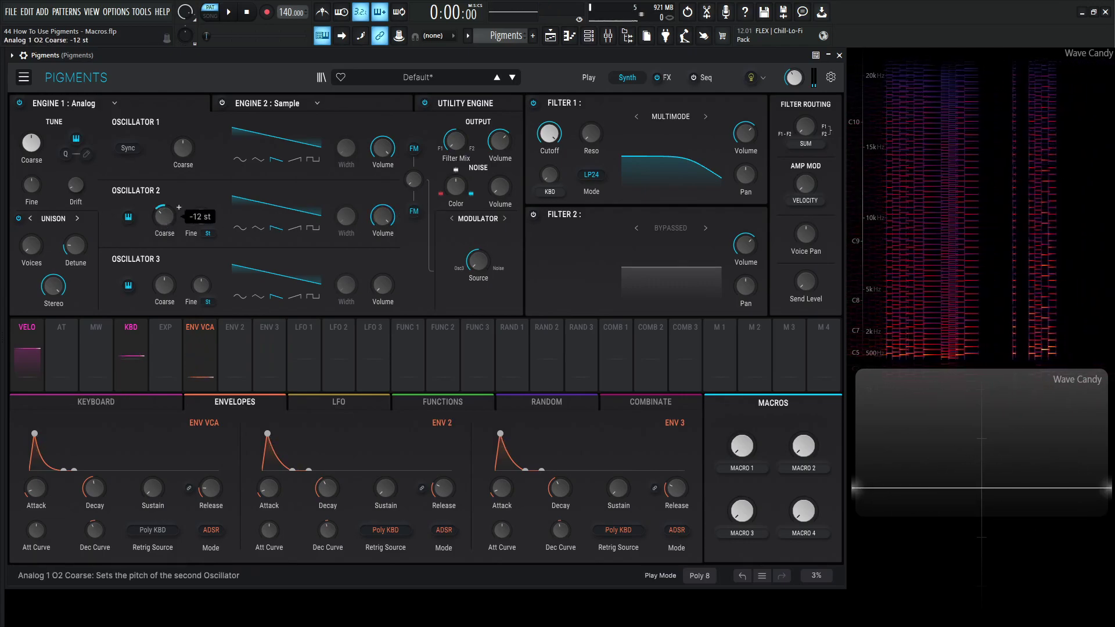
key(5)
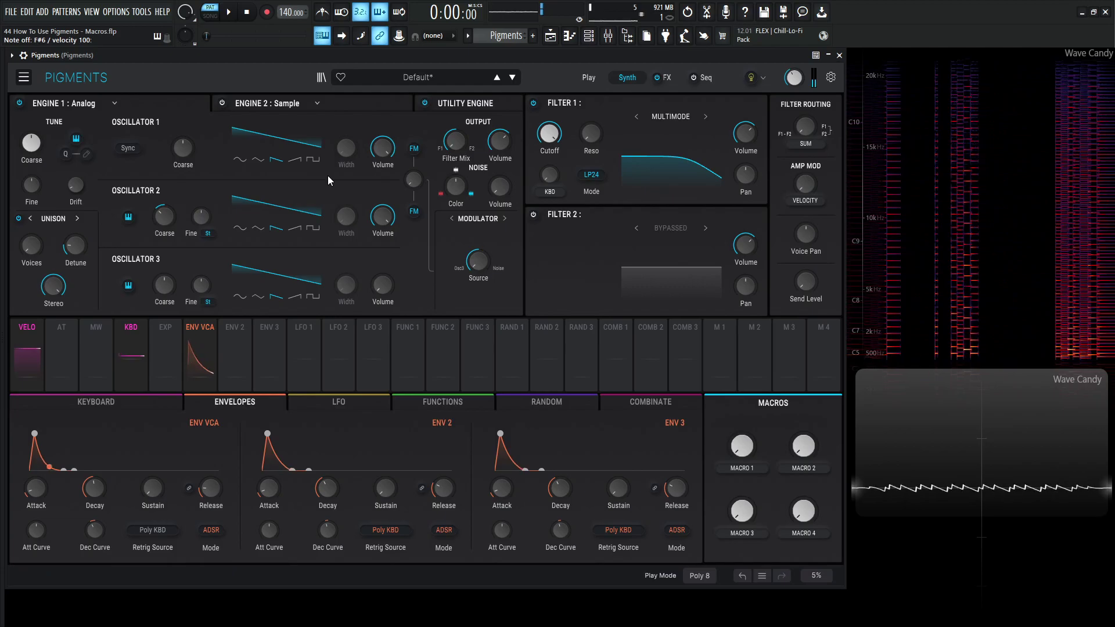
Set Engine 1's unison voices to 8 and play notes to audition the thicker sound
key(h)
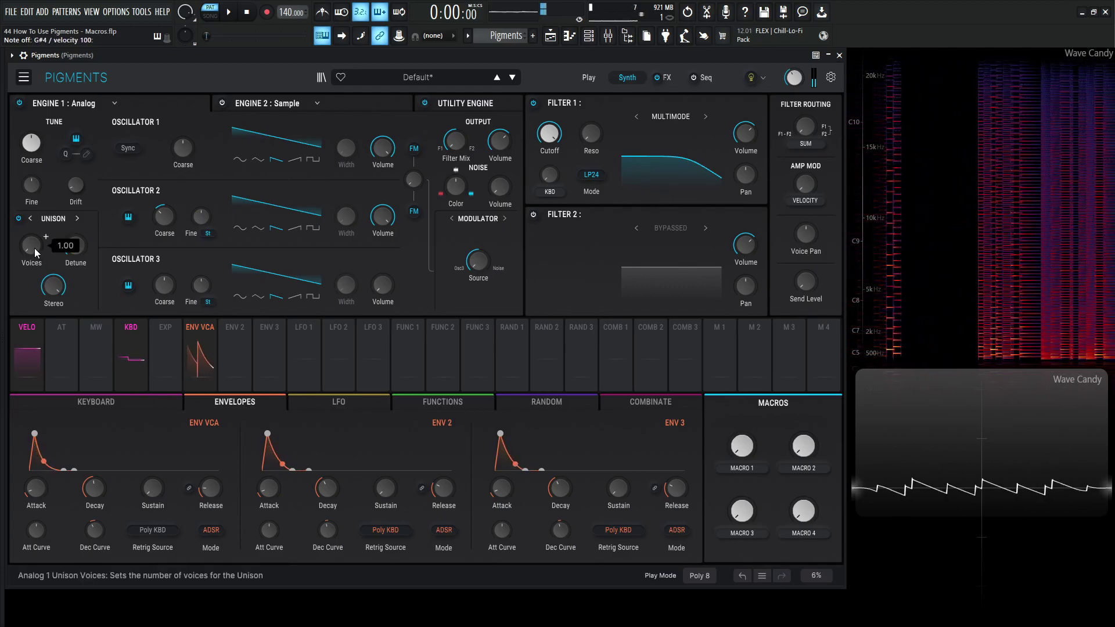
drag(36, 253, 36, 214)
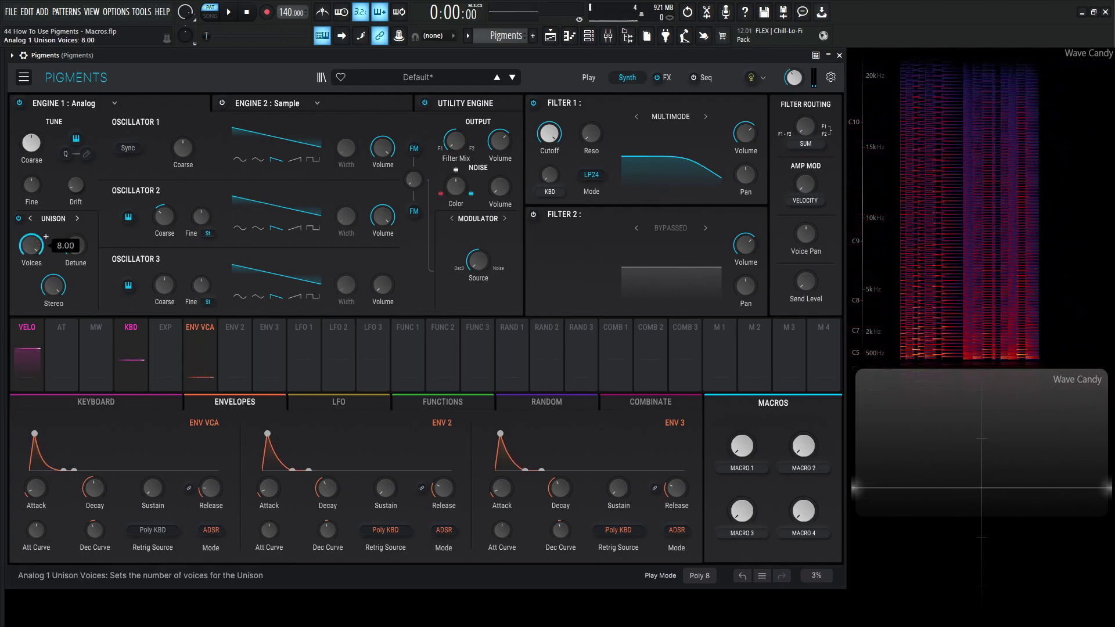
key(h)
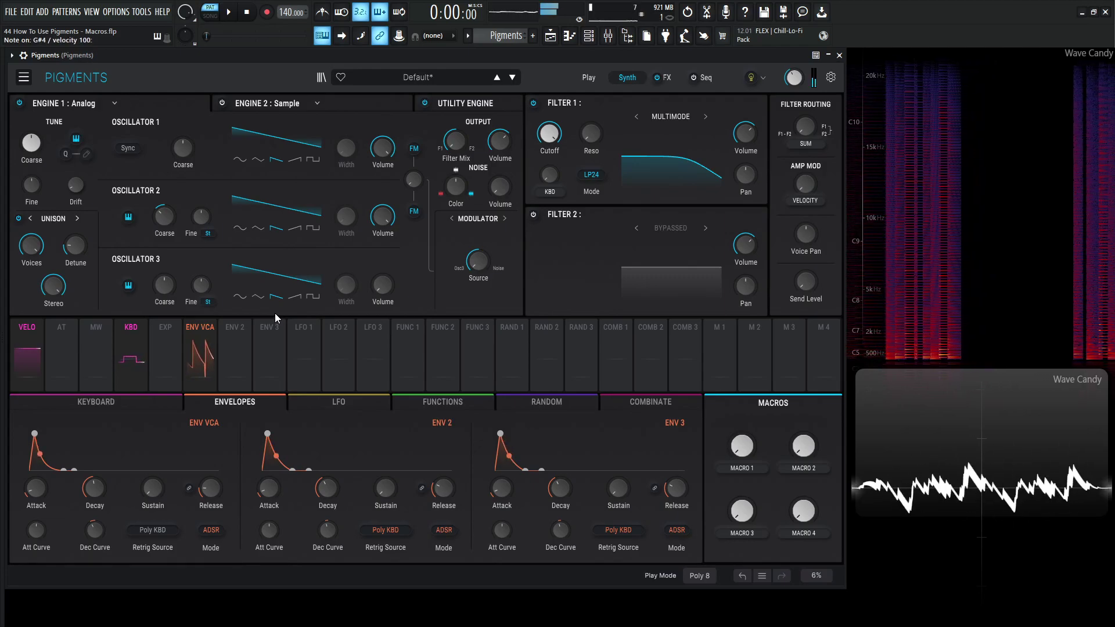
key(s)
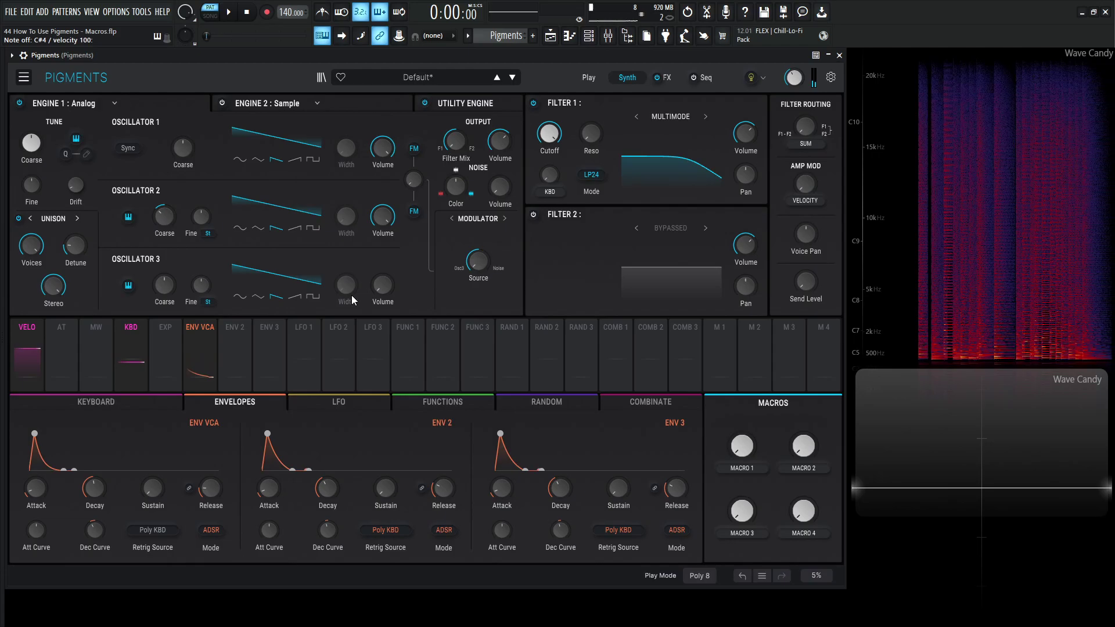
Remove the default Reverb and Delay effects from the FX A chain
click(666, 77)
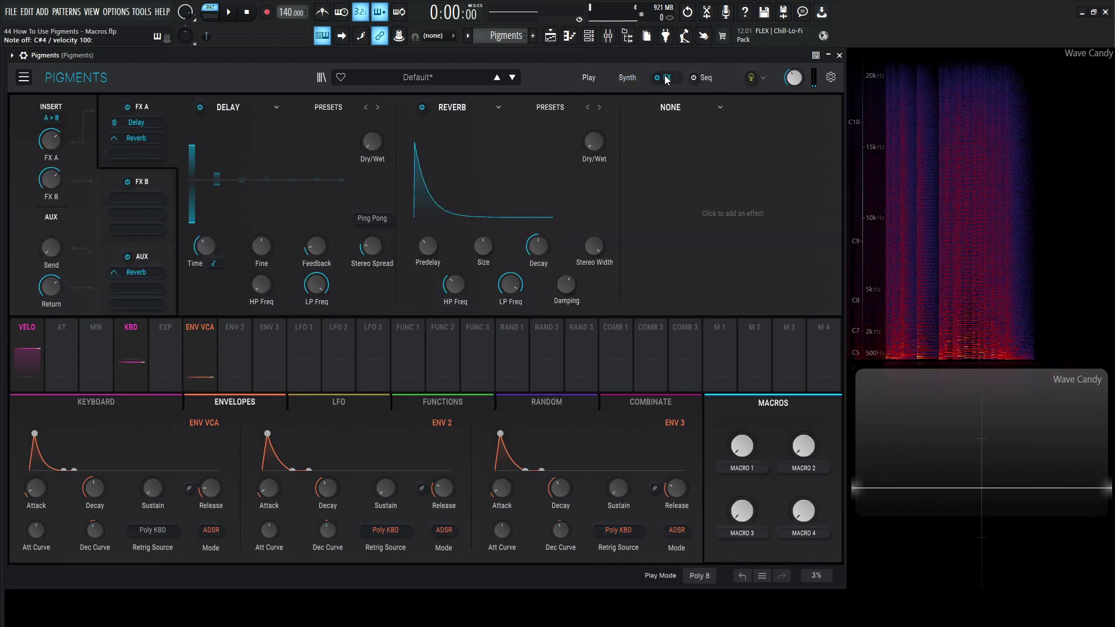
click(498, 107)
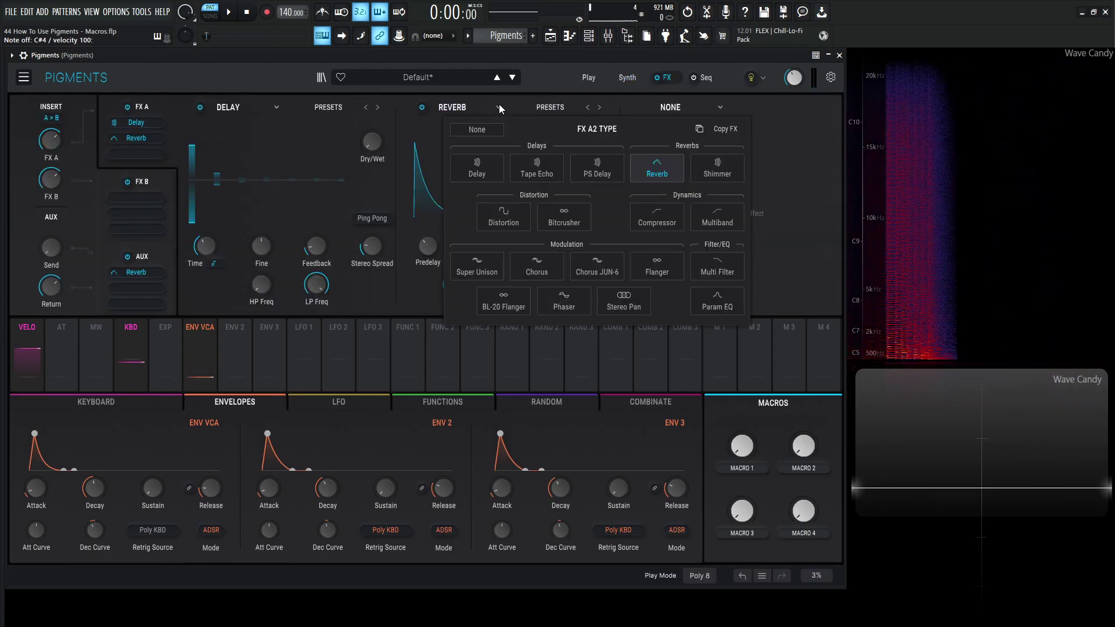
click(463, 128)
click(277, 108)
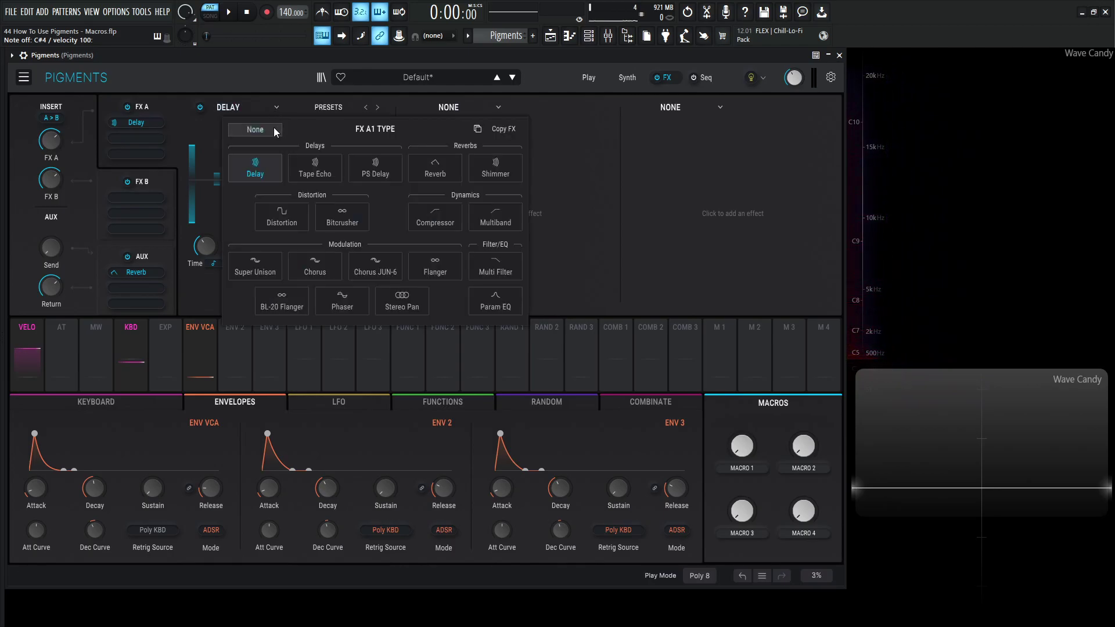
click(274, 129)
Add a Delay in the first FX A slot and lower its low-pass frequency to 2597 Hz
click(224, 110)
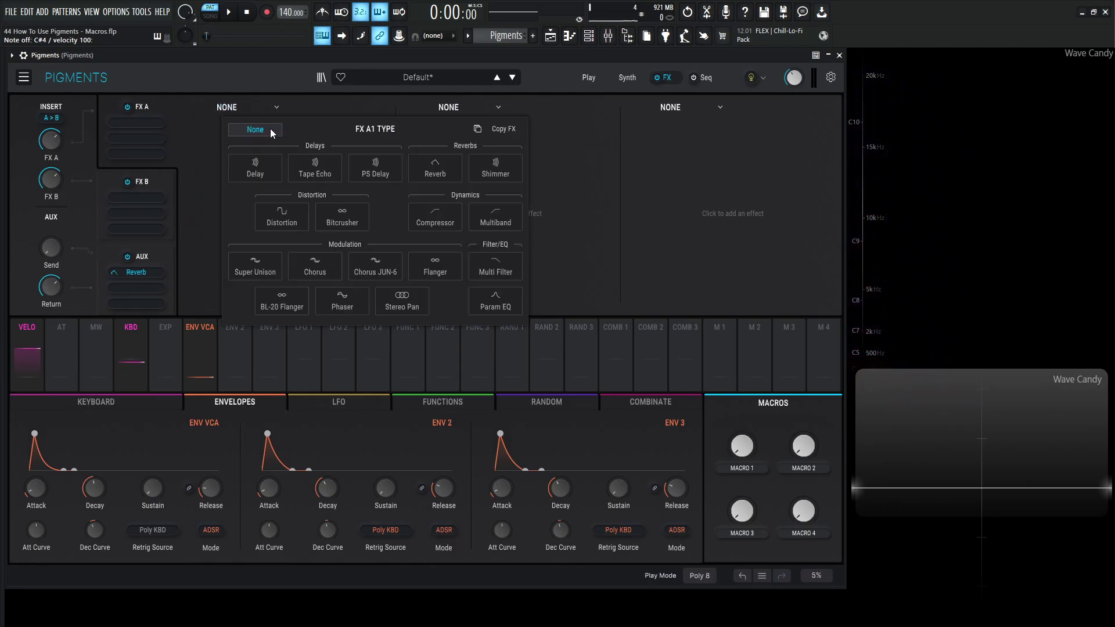
click(255, 168)
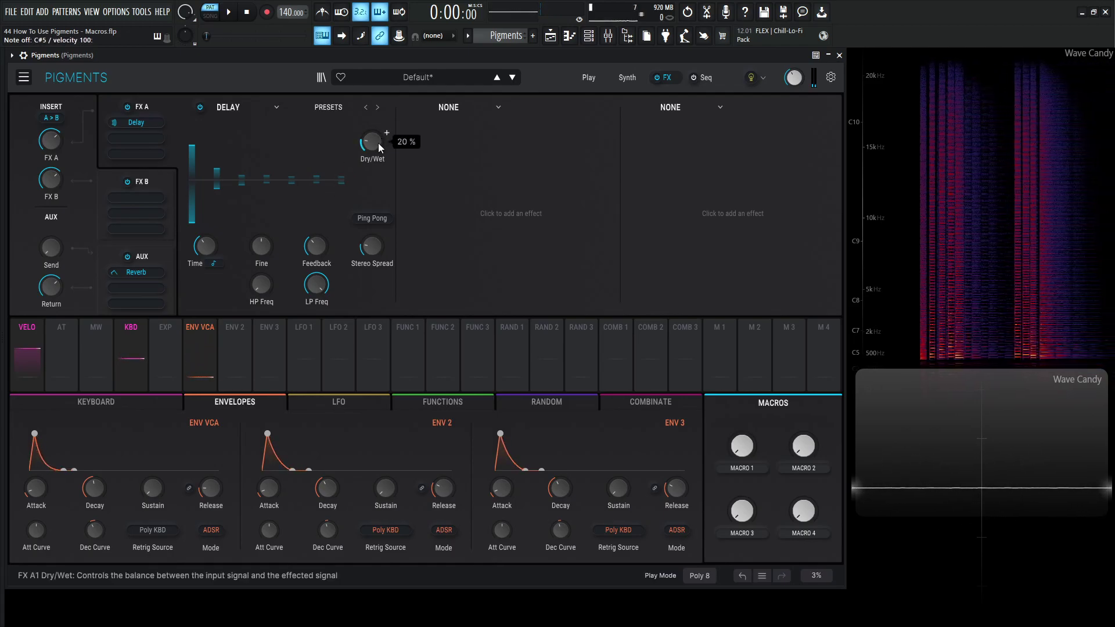
drag(378, 143, 378, 131)
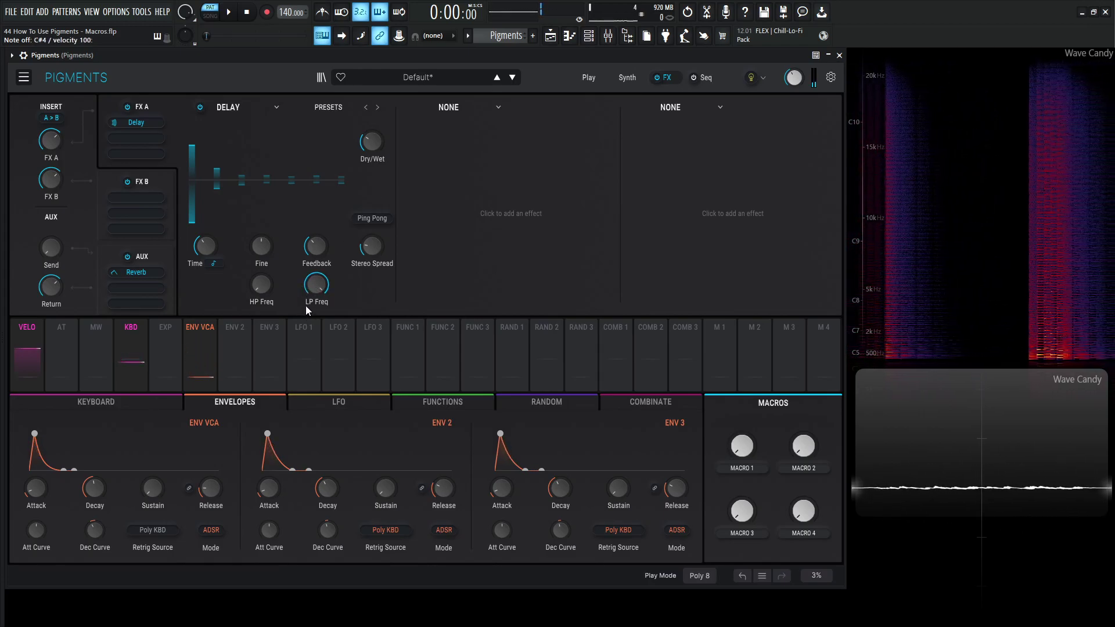
drag(312, 287, 313, 320)
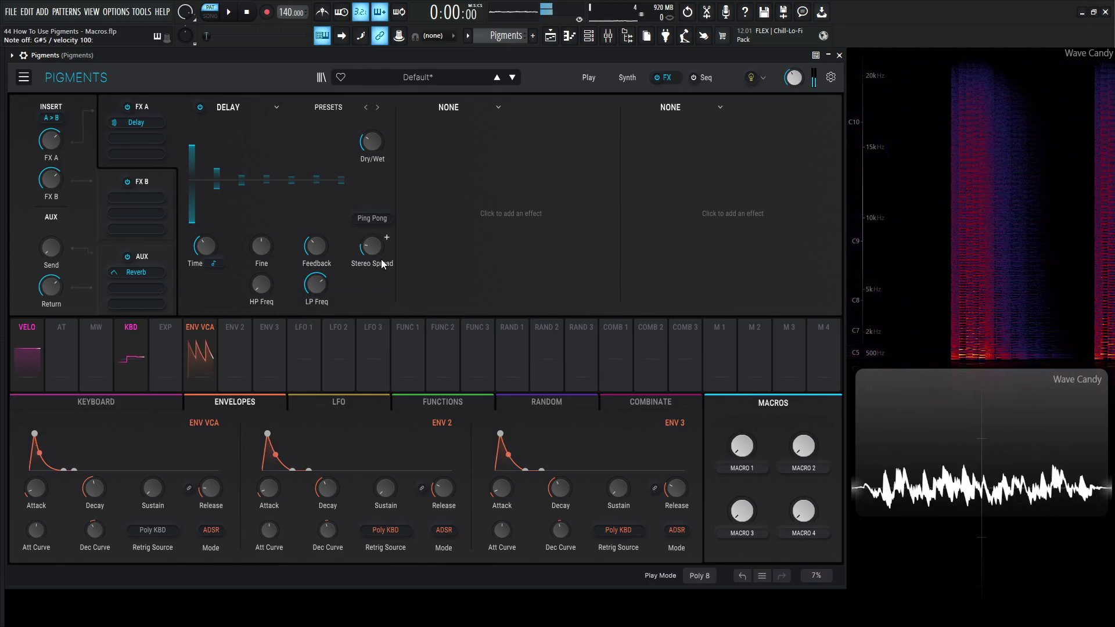
scroll(317, 284, up, 2)
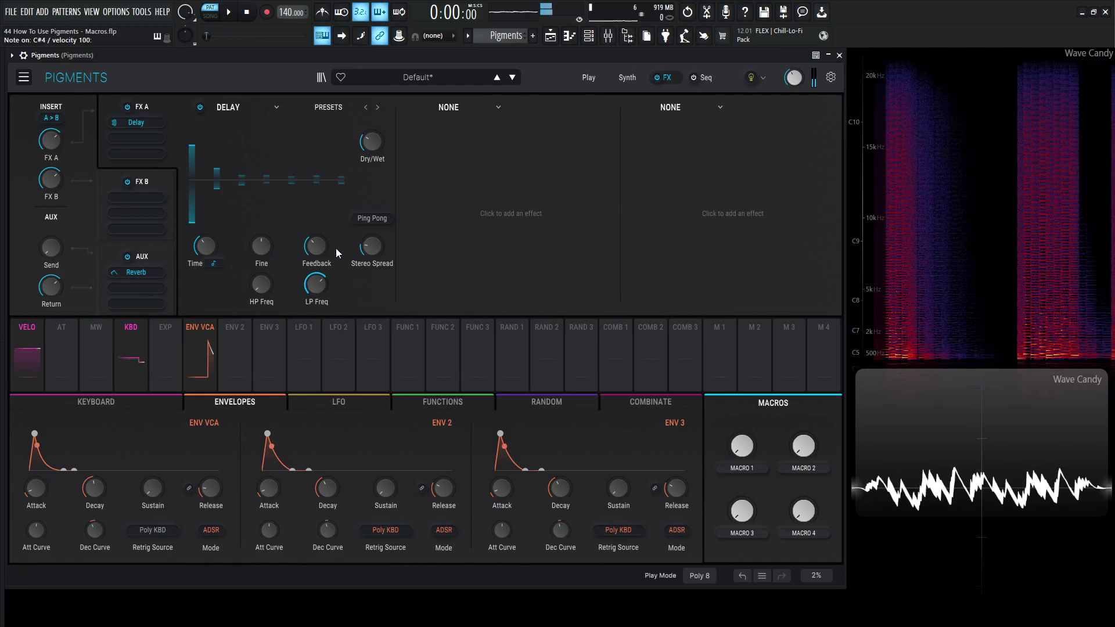
scroll(316, 284, up, 3)
drag(317, 284, 317, 287)
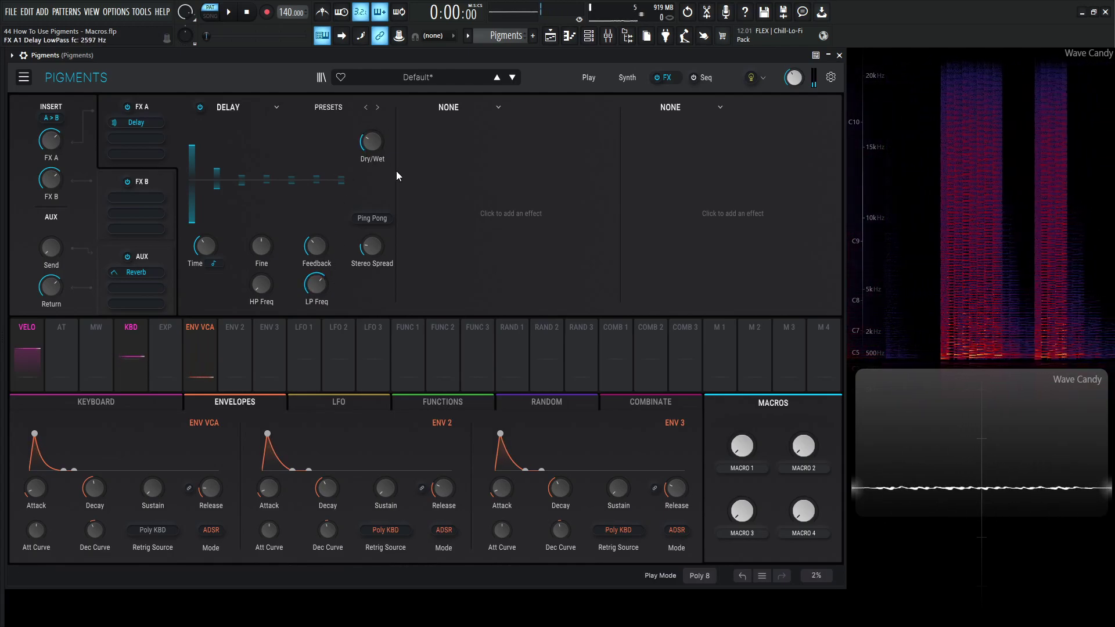
Set the first delay's dry/wet mix to 24% and audition it with notes
mouse_move(373, 144)
scroll(373, 142, down, 4)
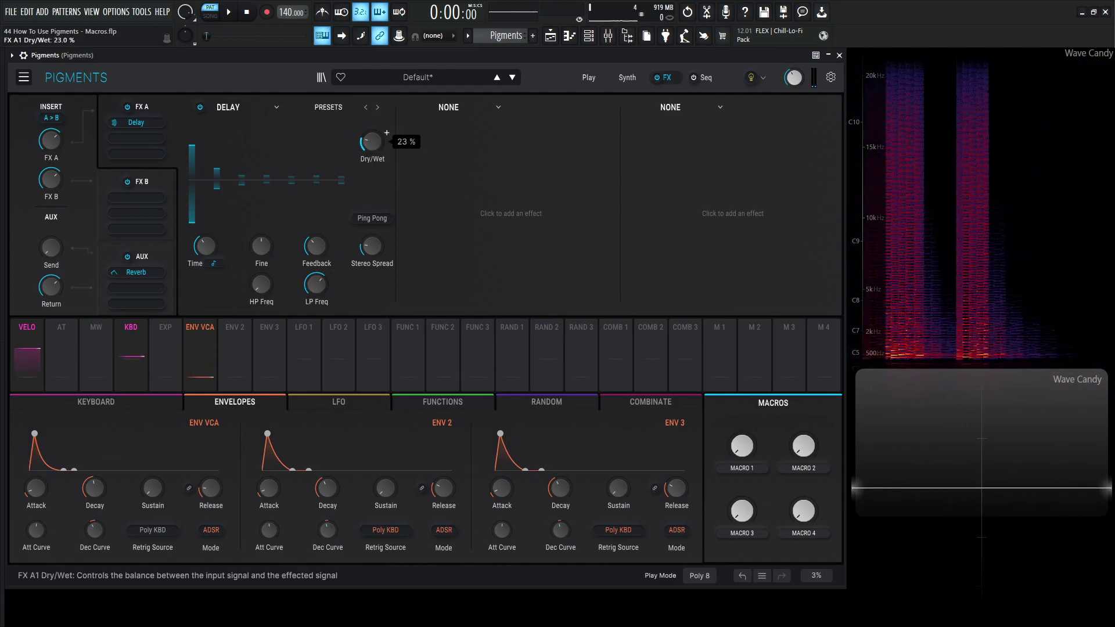
scroll(372, 142, down, 1)
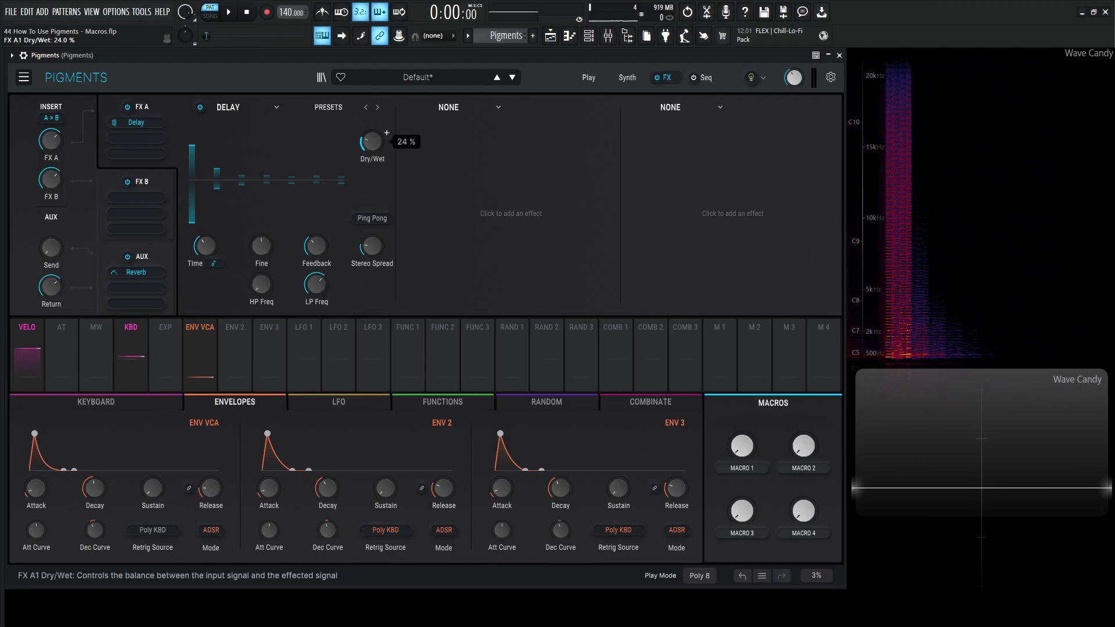
key(h)
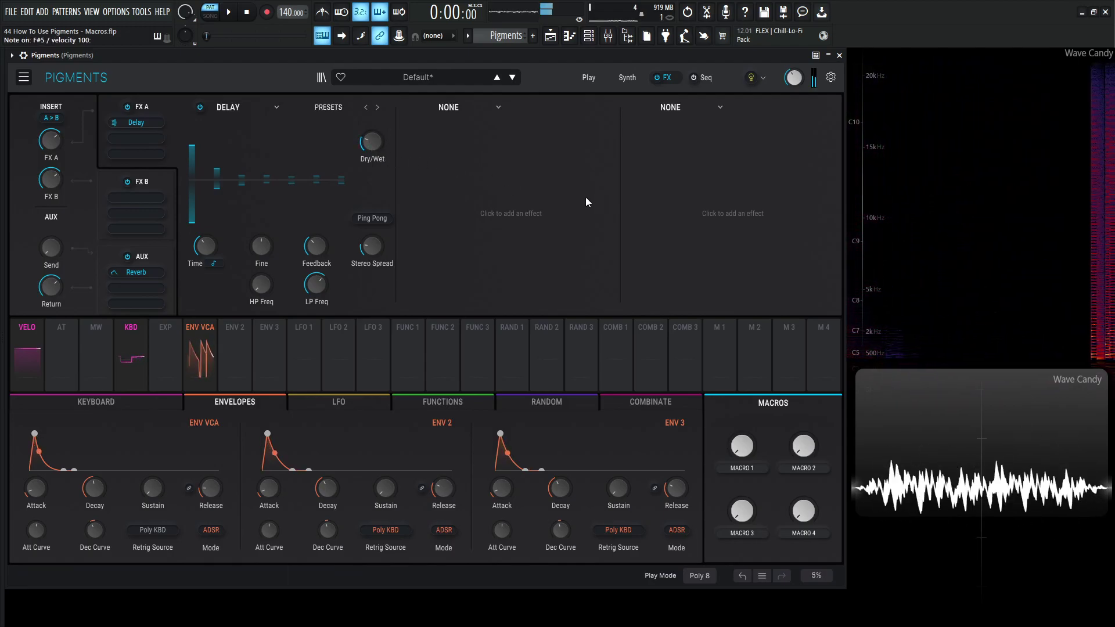
Add a Delay in the second FX A slot and give the first delay a shorter time set to Dotted only
click(450, 108)
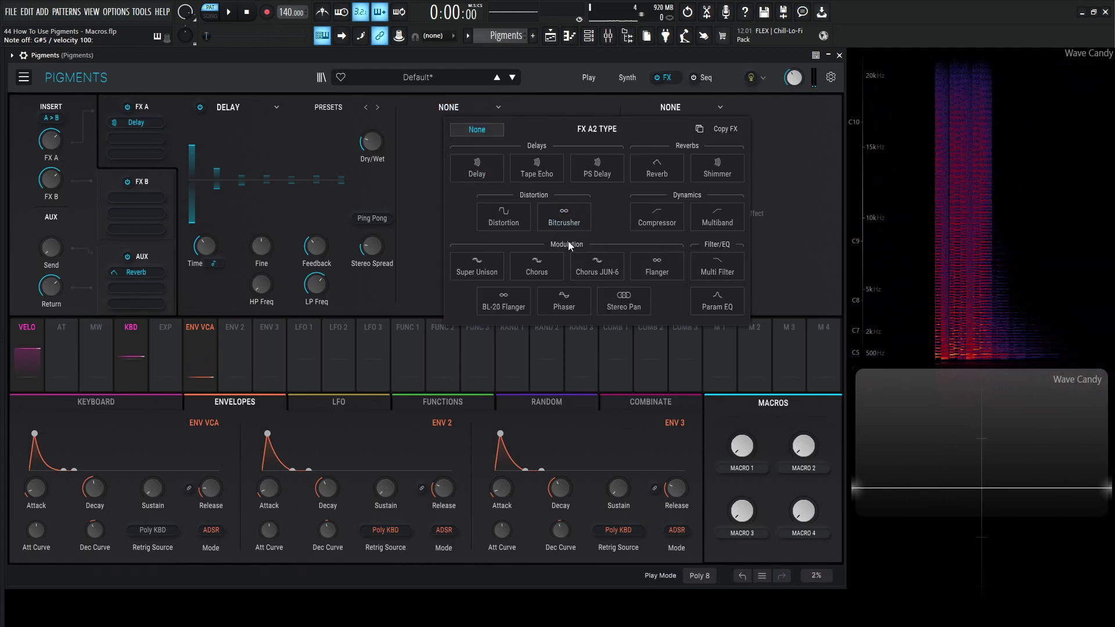
click(477, 168)
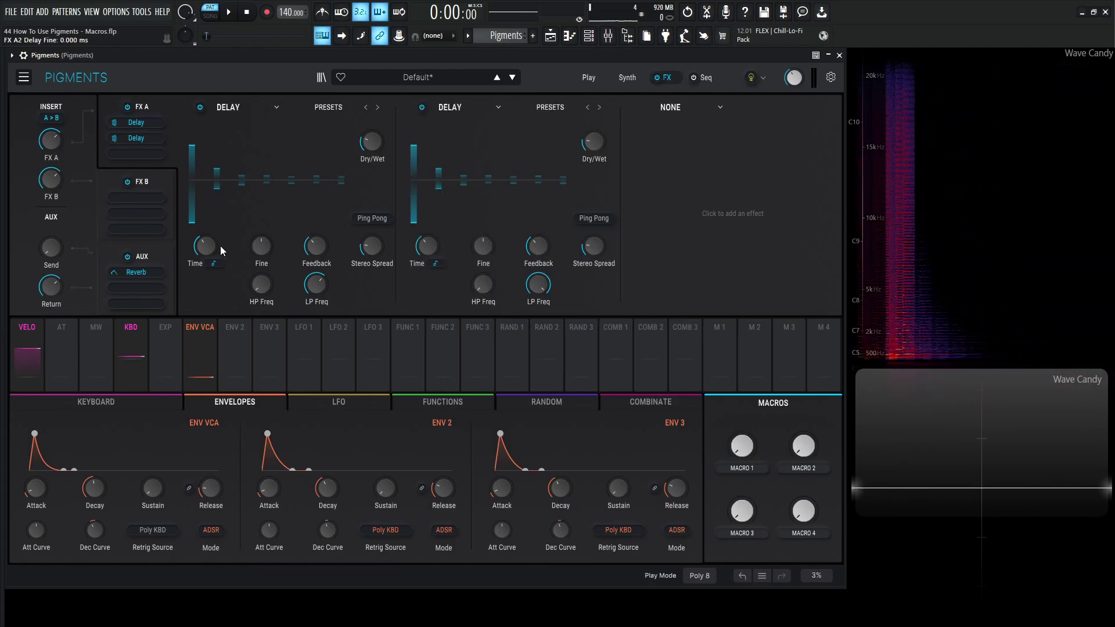
click(213, 264)
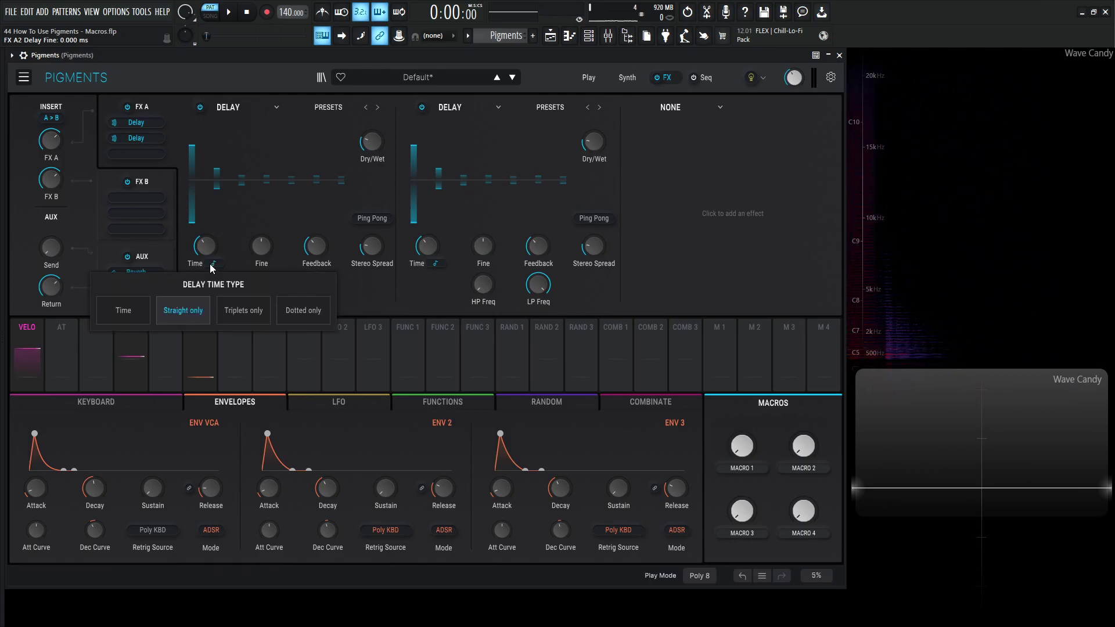
click(295, 309)
drag(206, 246, 205, 256)
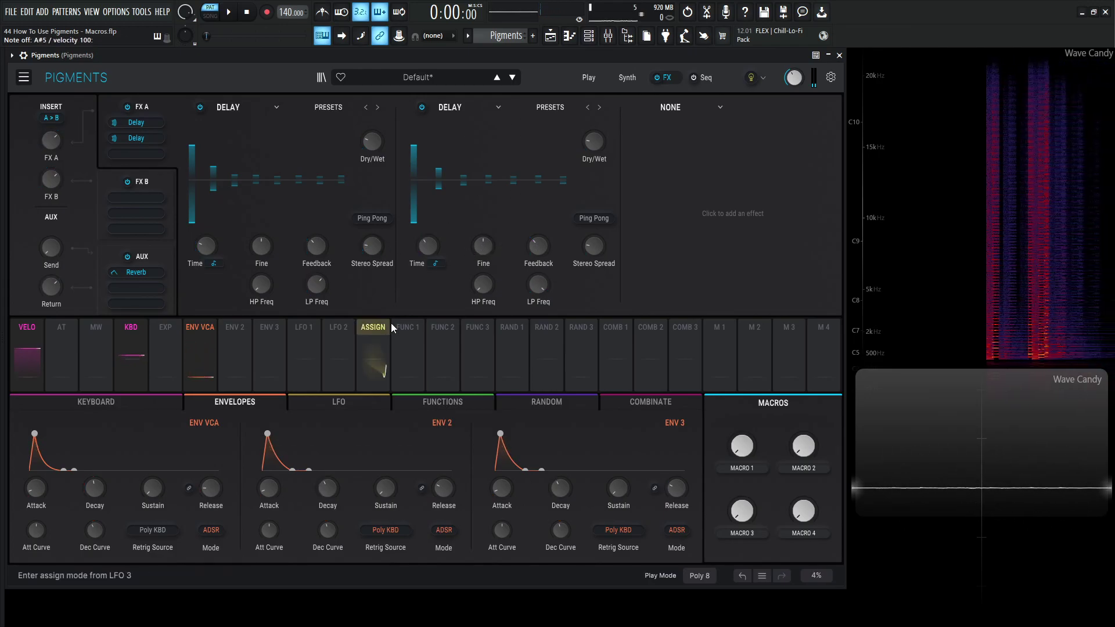
Lower the second delay's low-pass frequency to 2275 Hz and play notes to audition both delays
mouse_move(443, 237)
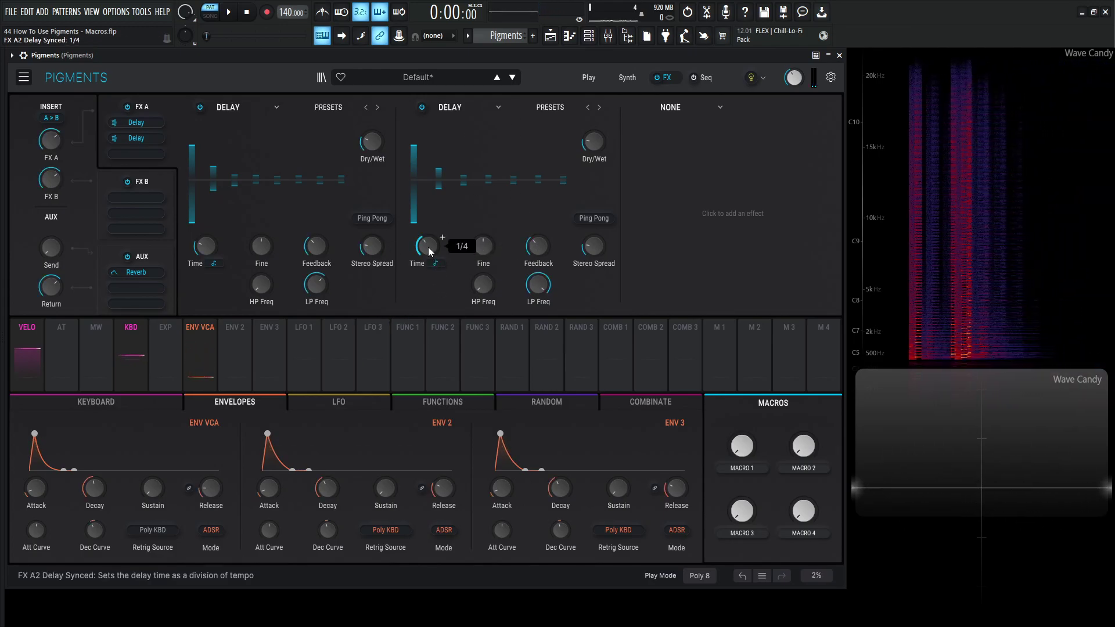
drag(543, 290, 543, 325)
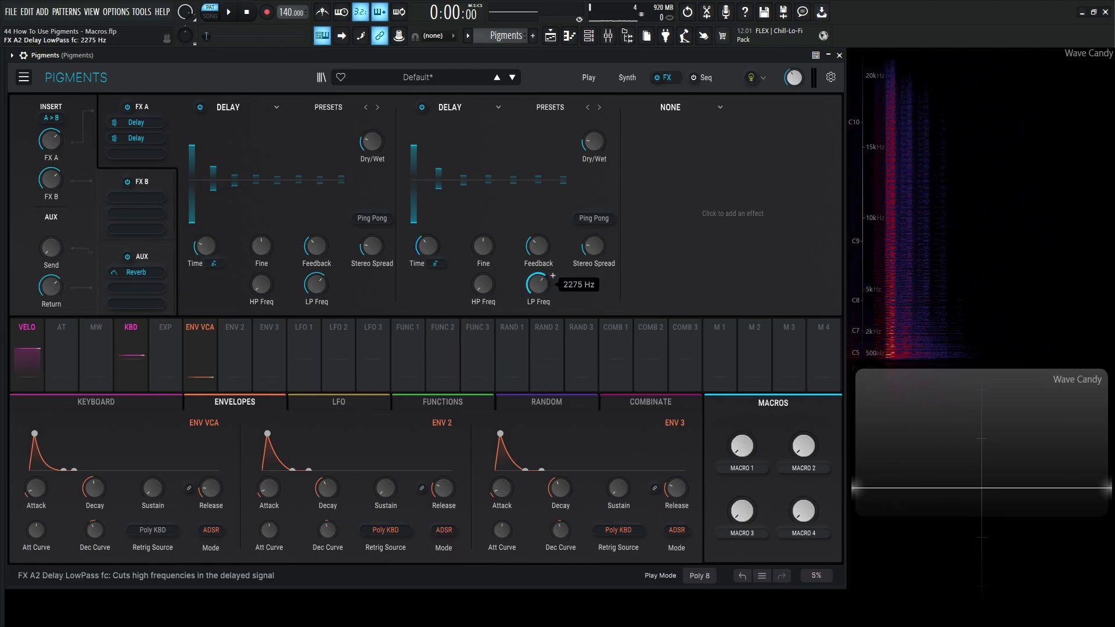
key(e)
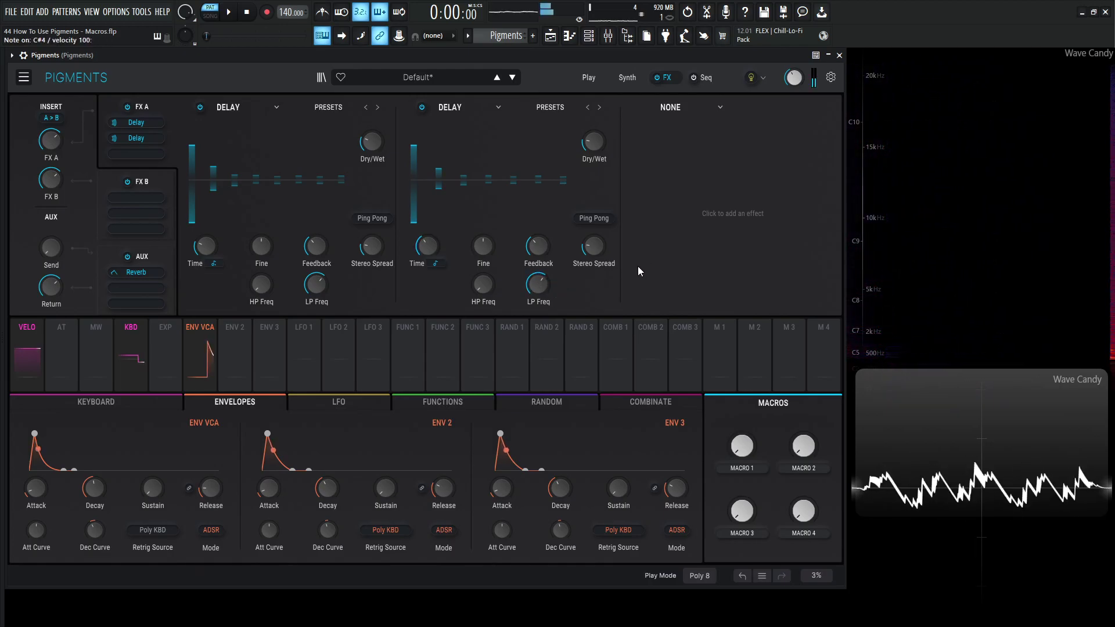
key(e)
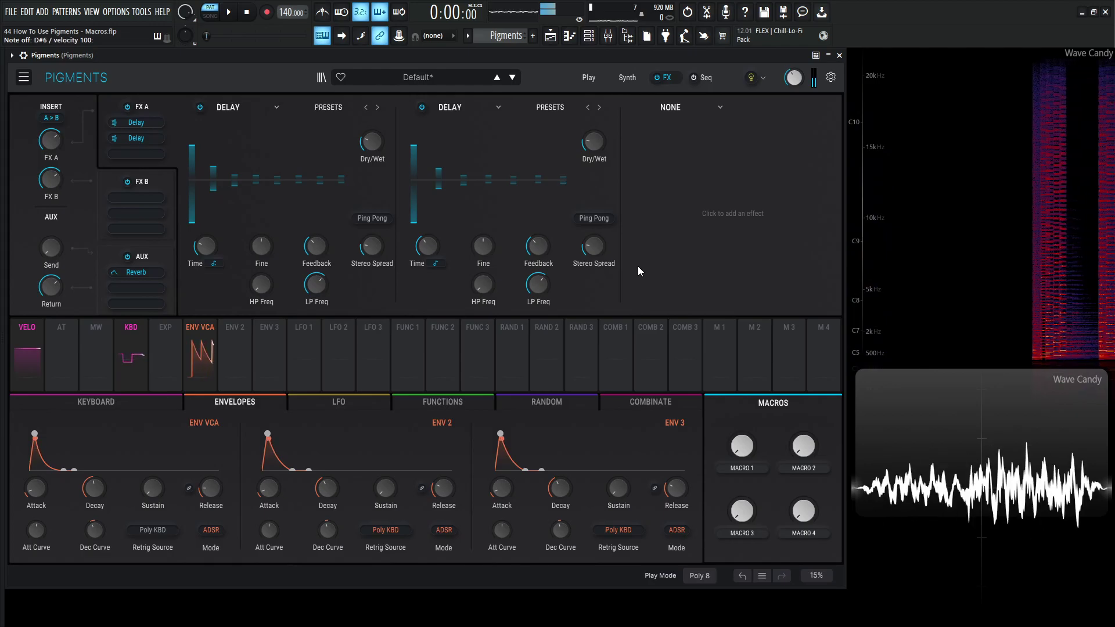
key(3)
key(c)
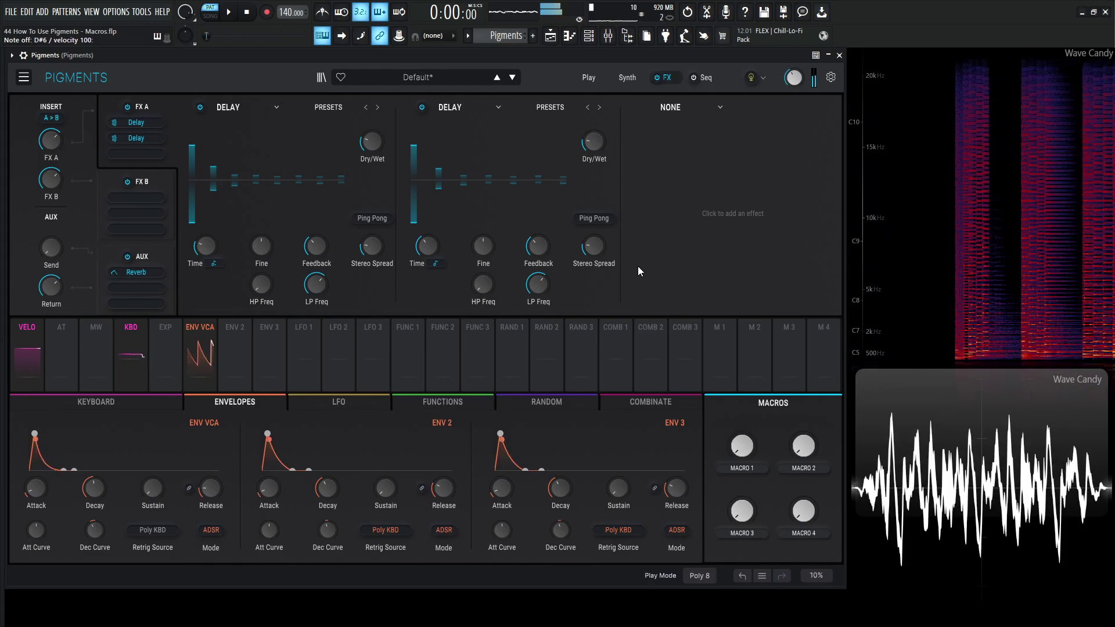
Add a Shimmer in the third FX A slot with dry/wet at about 32% and ducking at about 0.376
click(674, 107)
click(805, 166)
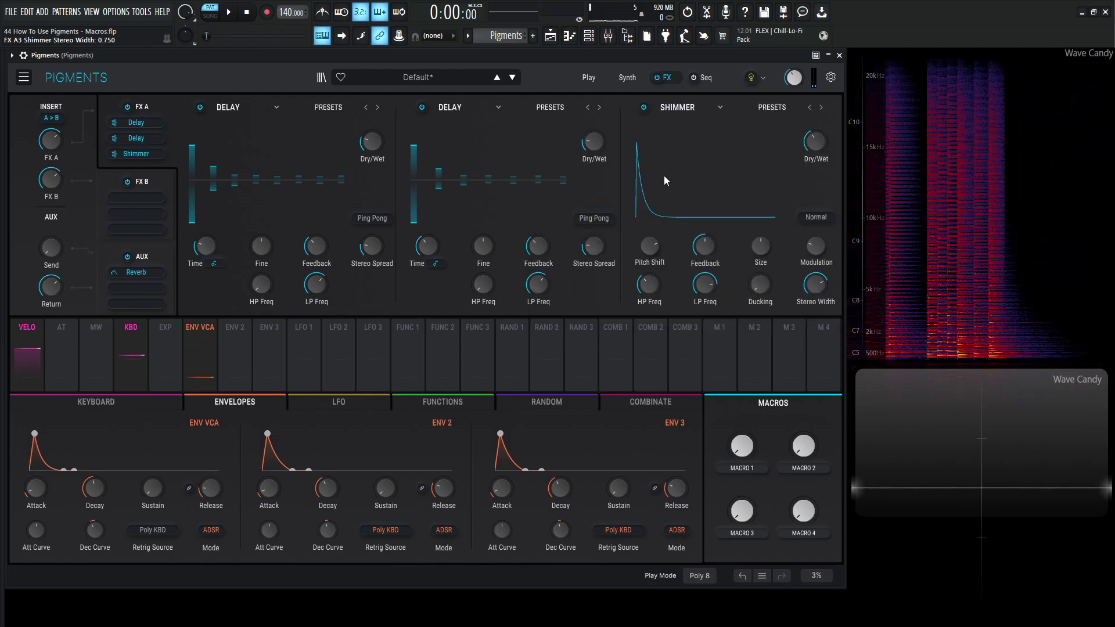
key(c)
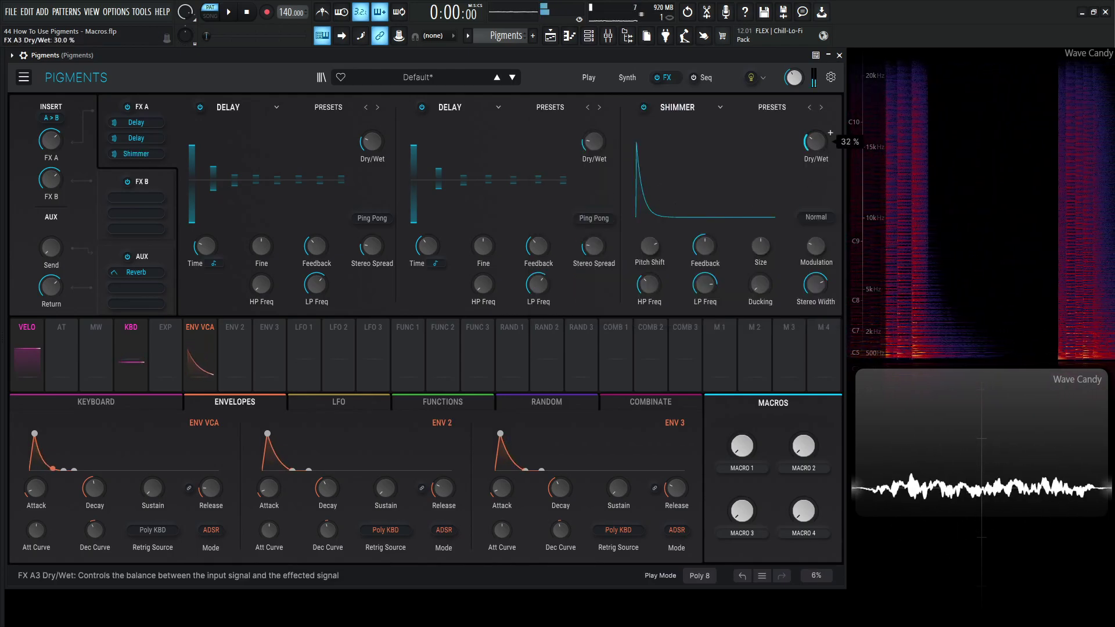
mouse_move(760, 285)
mouse_down()
mouse_move(759, 264)
mouse_move(757, 289)
mouse_up()
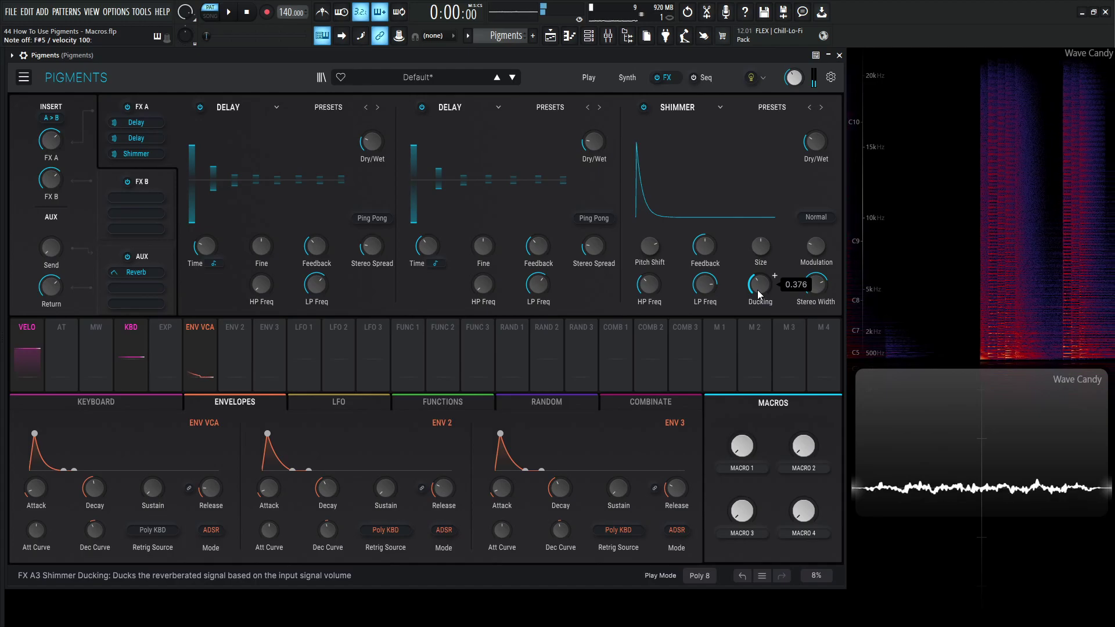
Play notes to audition the pluck with both delays and the shimmer
key(h)
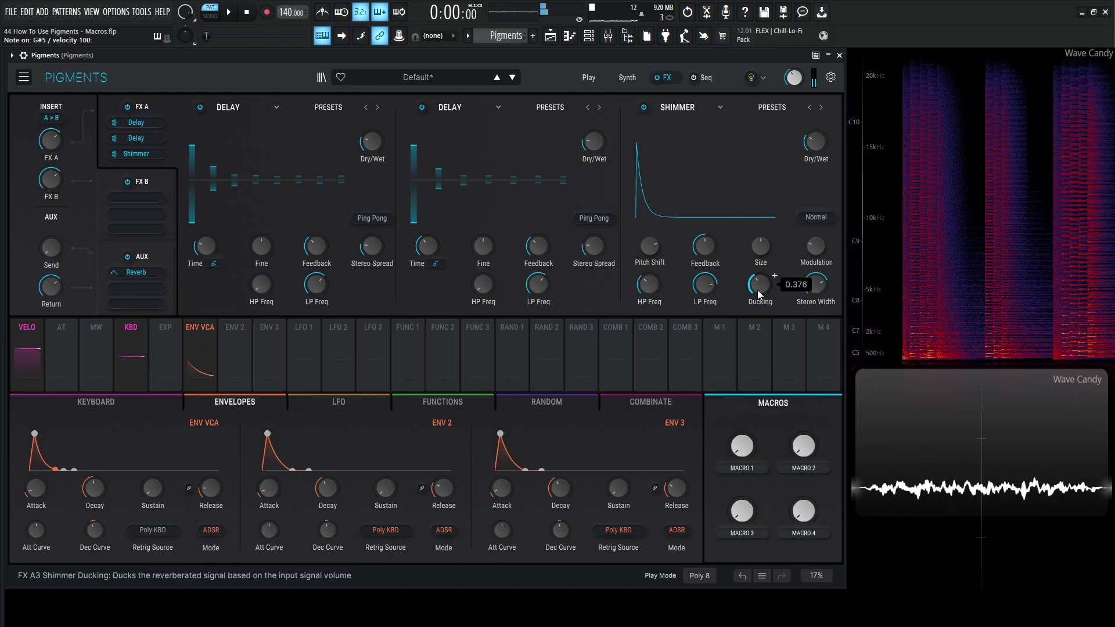
key(equal)
key(p)
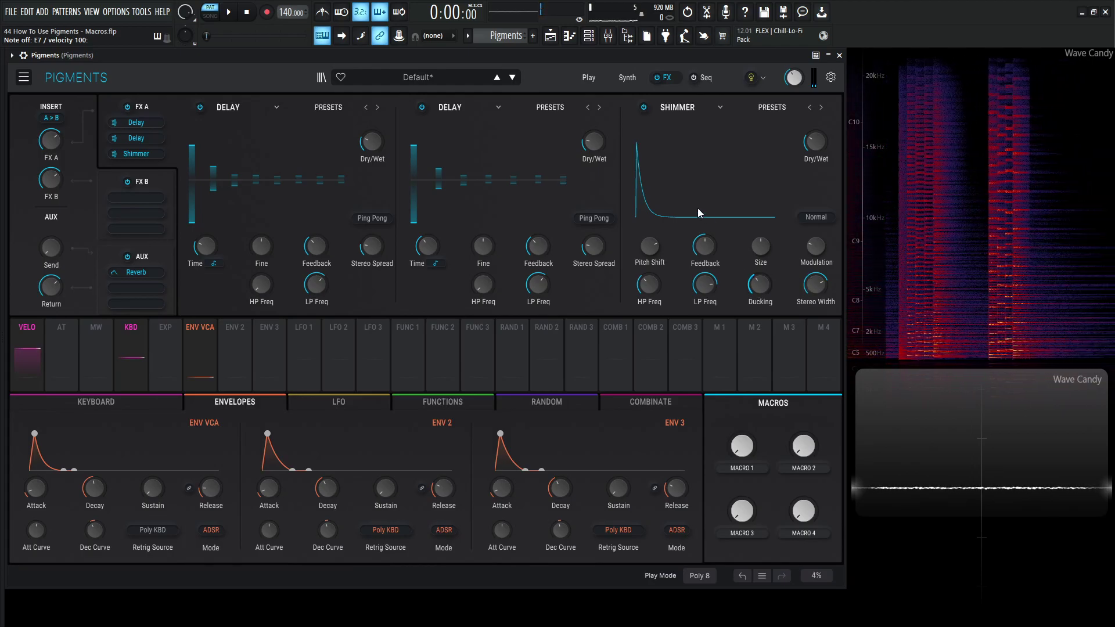
Assign Macro 1 to the dry/wet of both delays and the shimmer
mouse_move(736, 435)
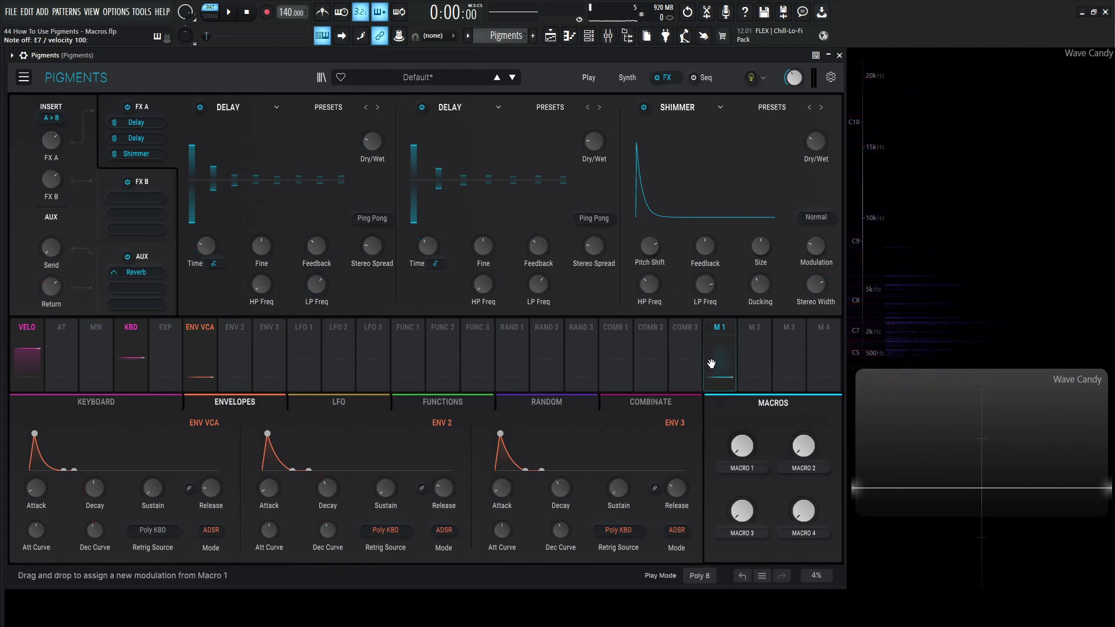
drag(720, 361, 372, 141)
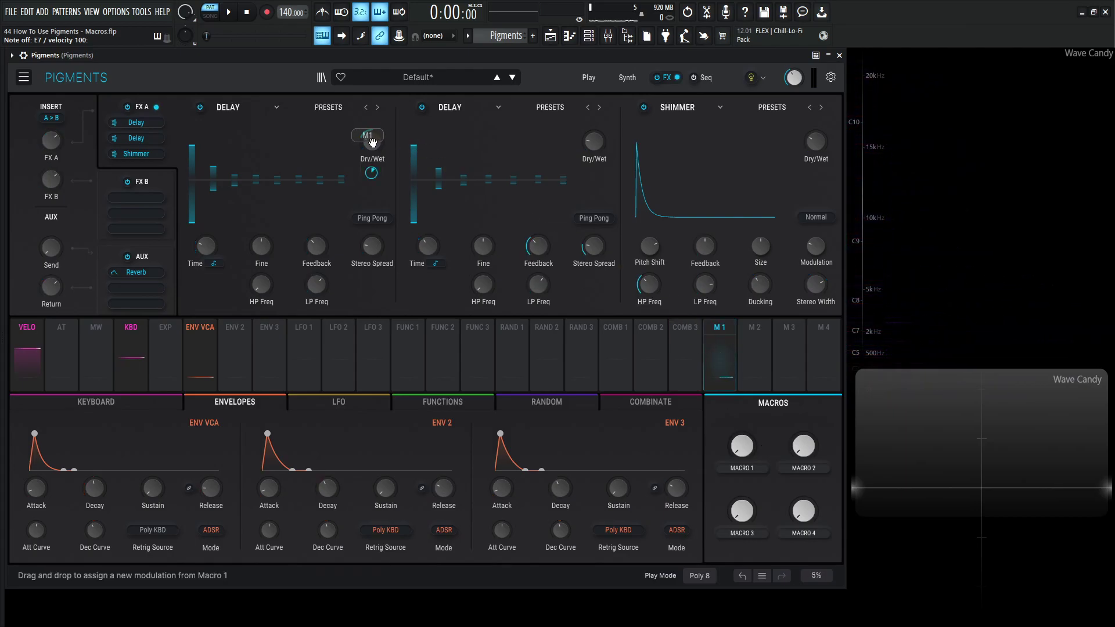
drag(715, 367, 593, 145)
drag(714, 356, 816, 141)
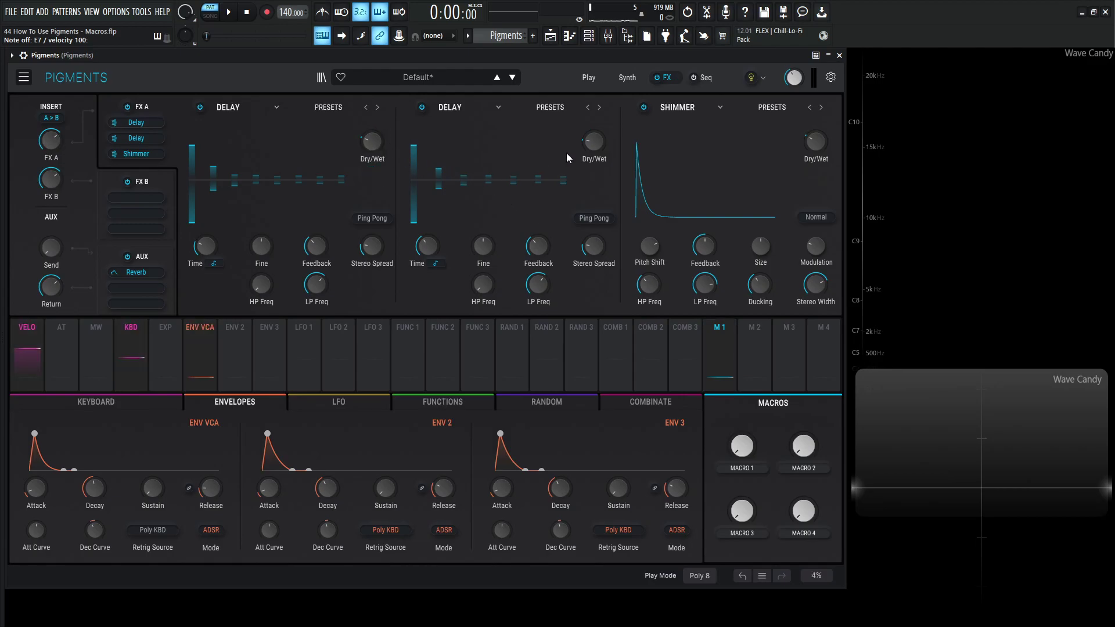
Set the base dry/wet of both delays and the shimmer to 0% and rename Macro 1 to FX
mouse_move(818, 146)
mouse_move(365, 145)
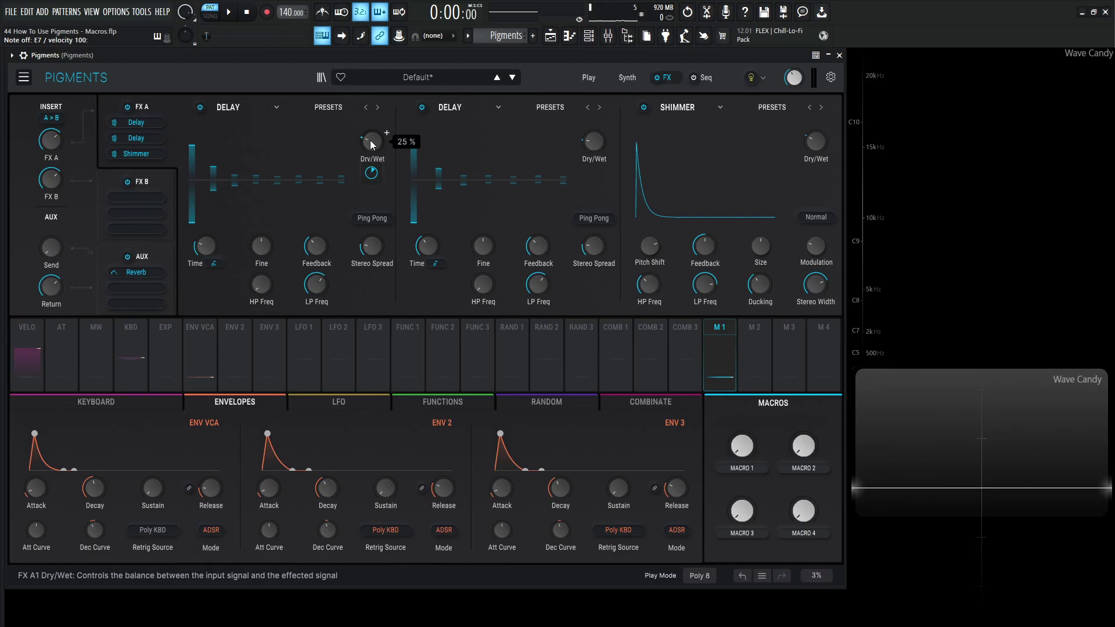
drag(370, 142, 370, 174)
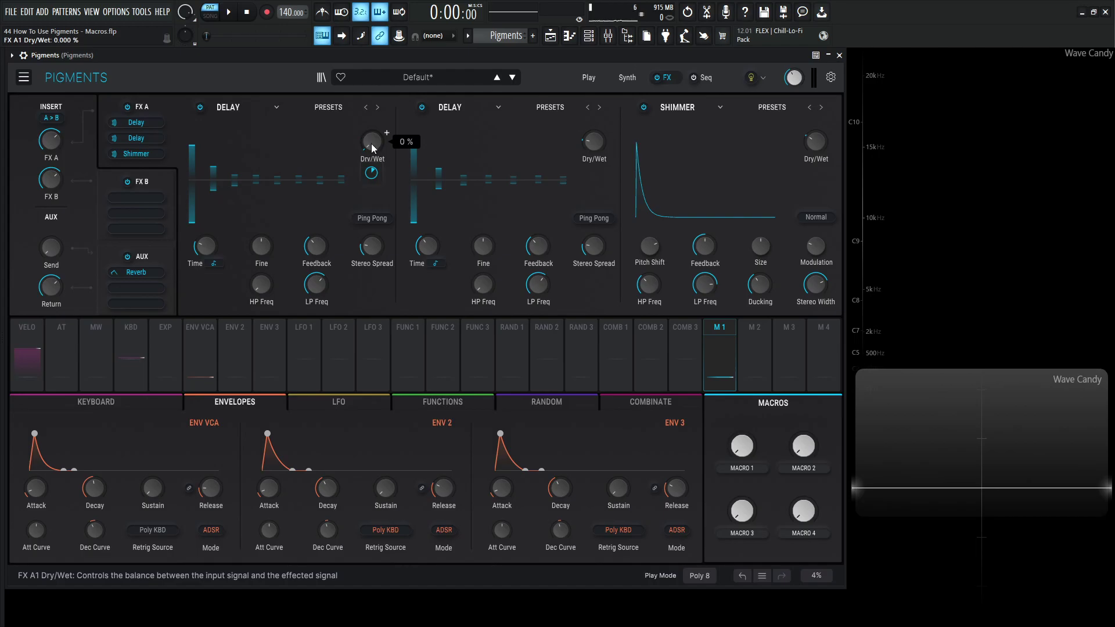
mouse_move(370, 181)
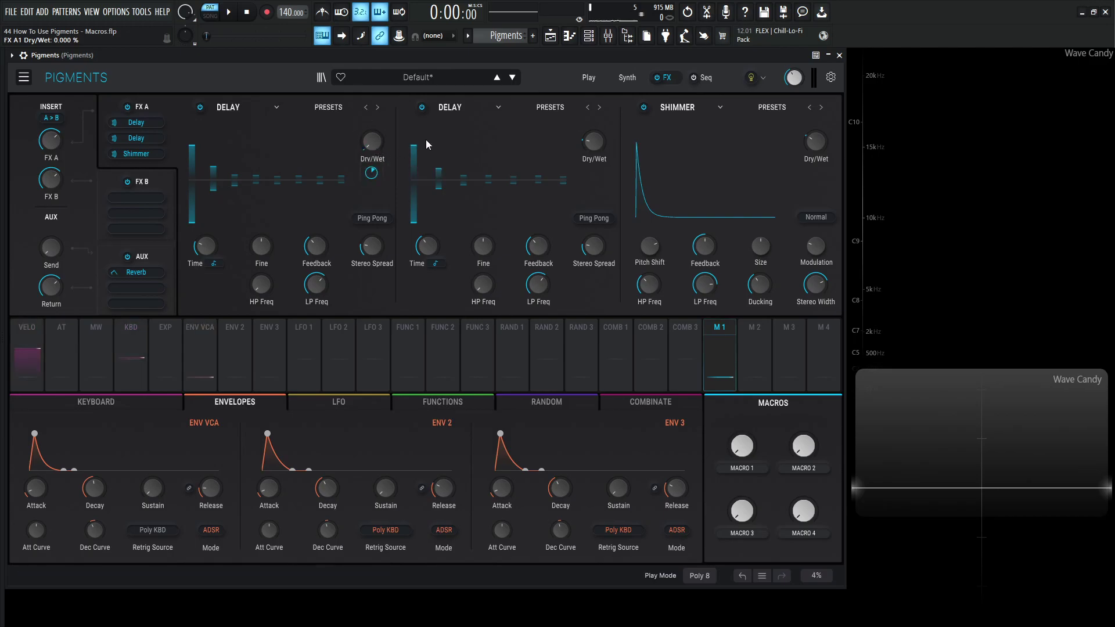
mouse_move(592, 144)
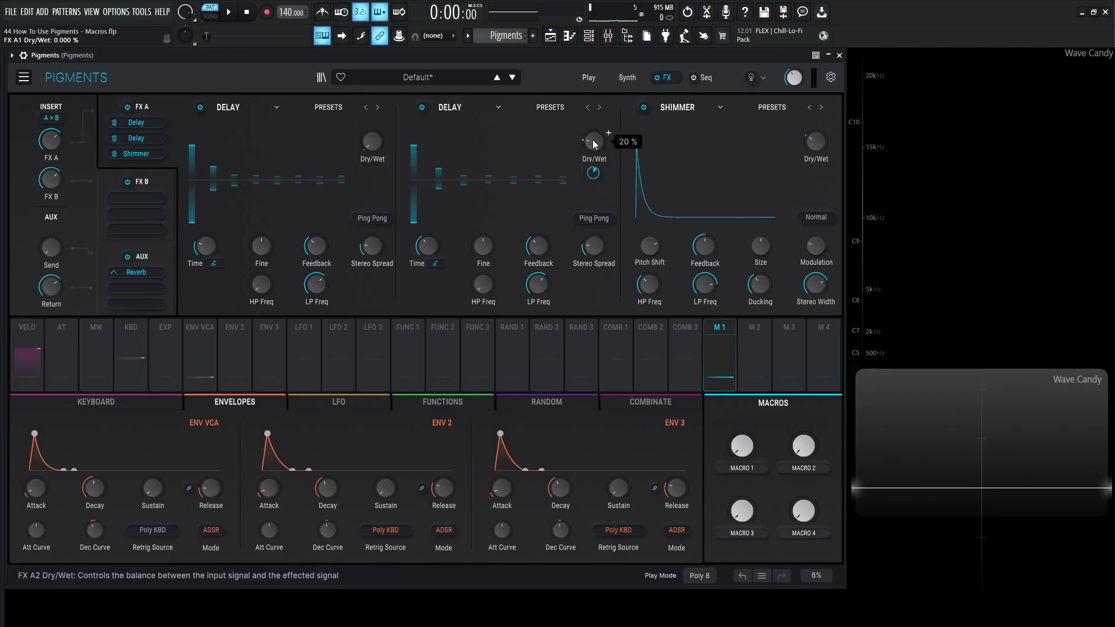
mouse_move(594, 178)
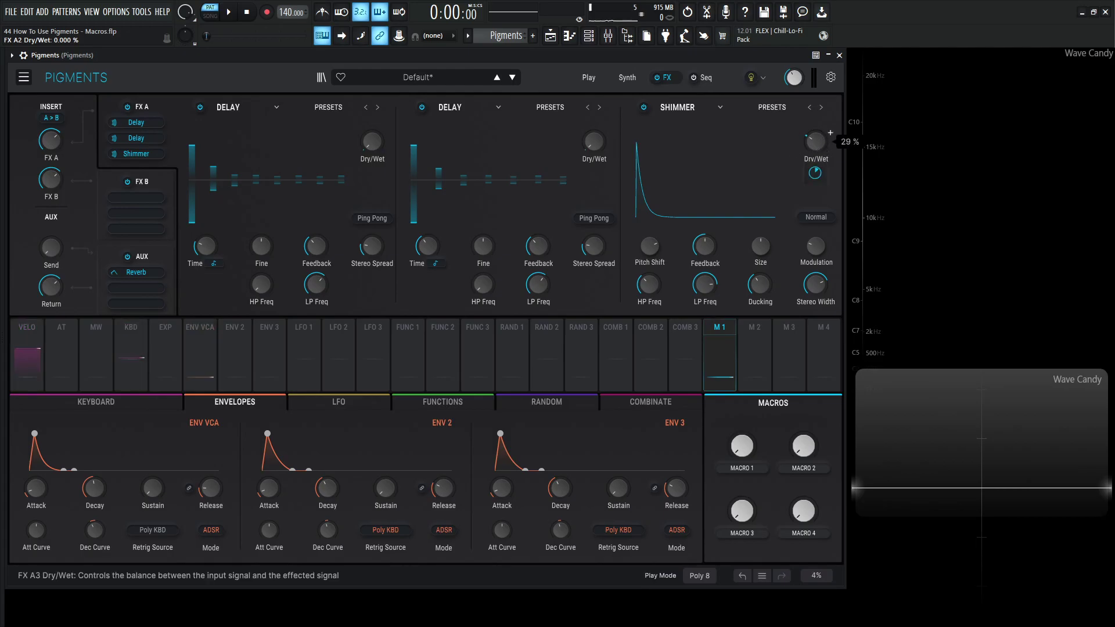
drag(816, 142, 815, 177)
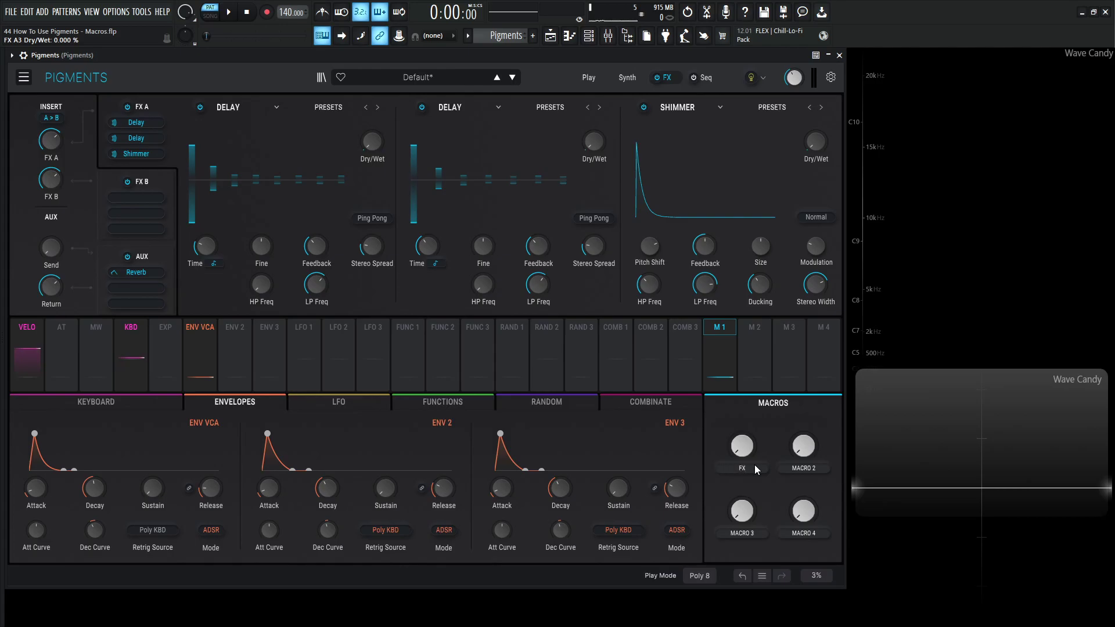
Play notes with the FX macro at zero and raised to about 0.996 to compare the dry and wet sound
drag(743, 448, 743, 448)
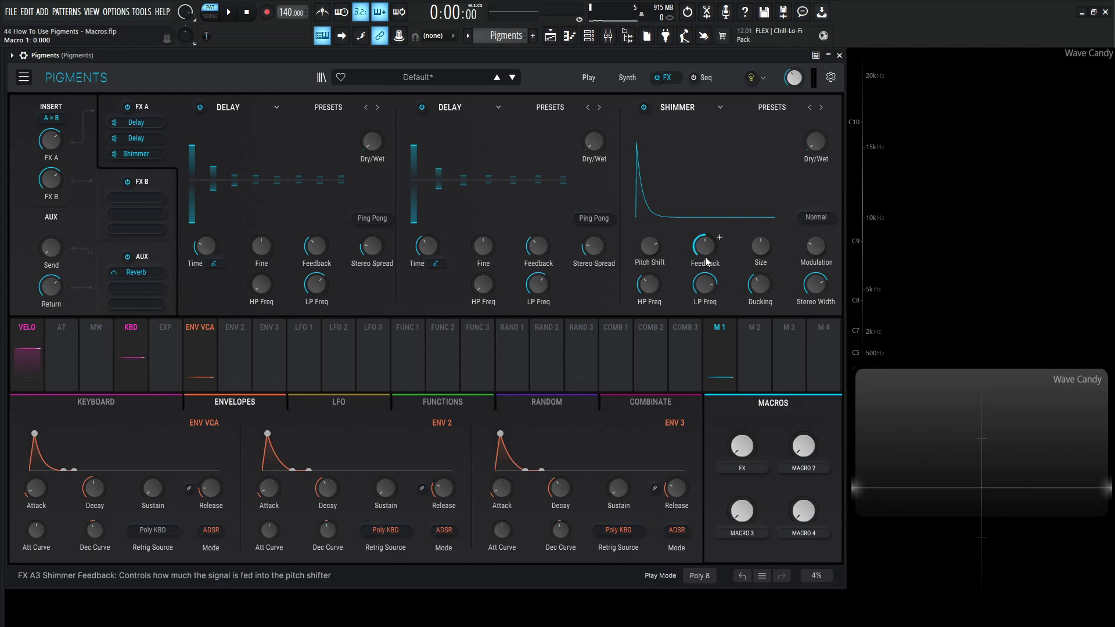
key(g)
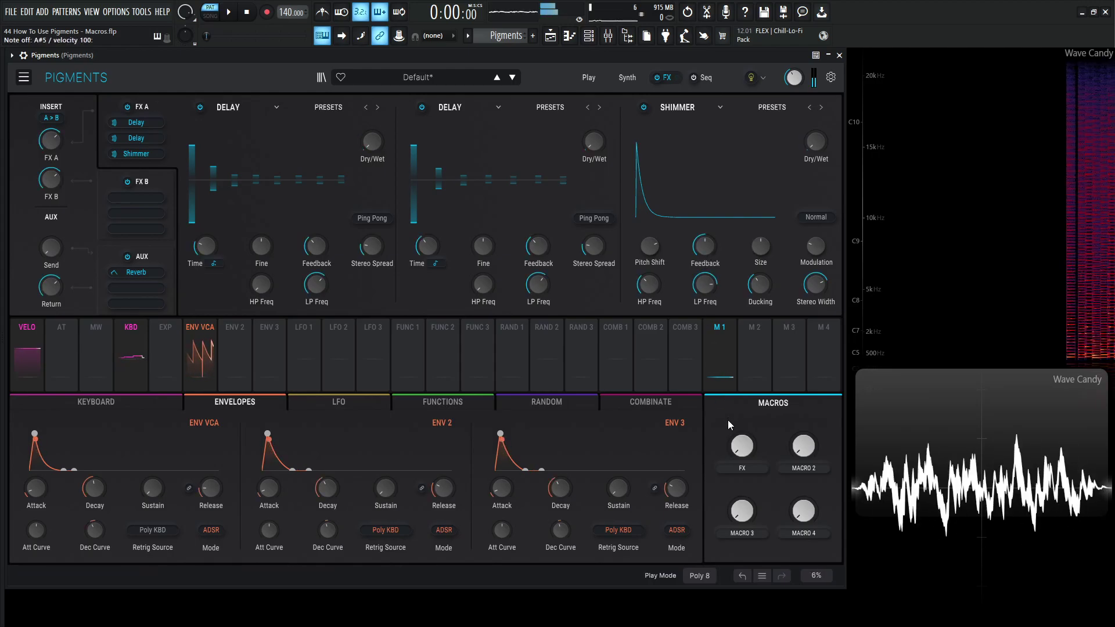
drag(744, 448, 744, 360)
key(c)
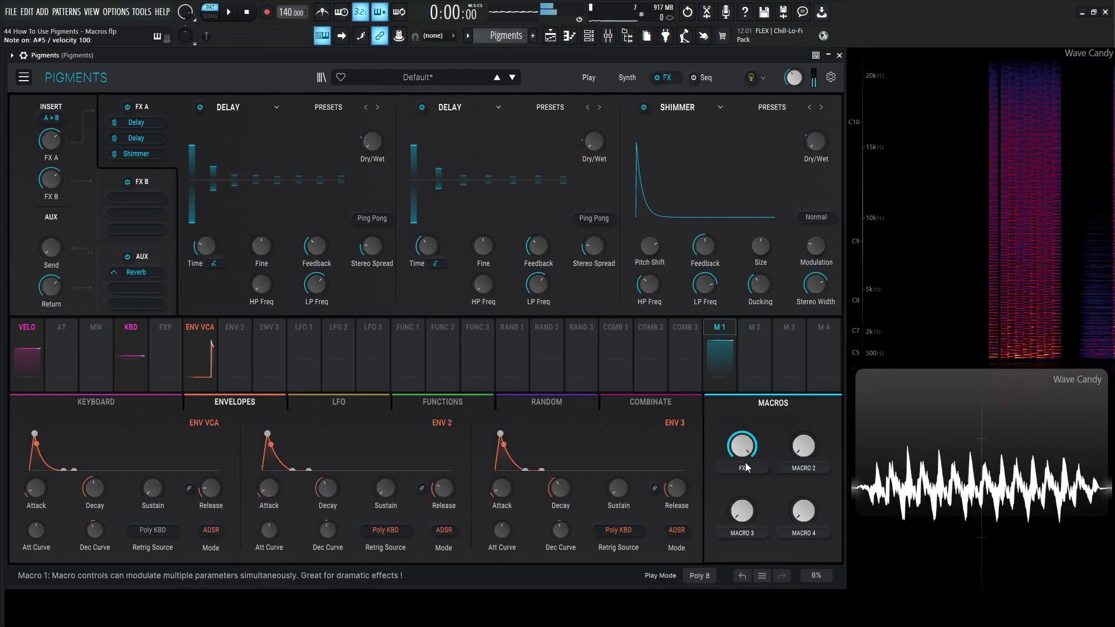
key(s)
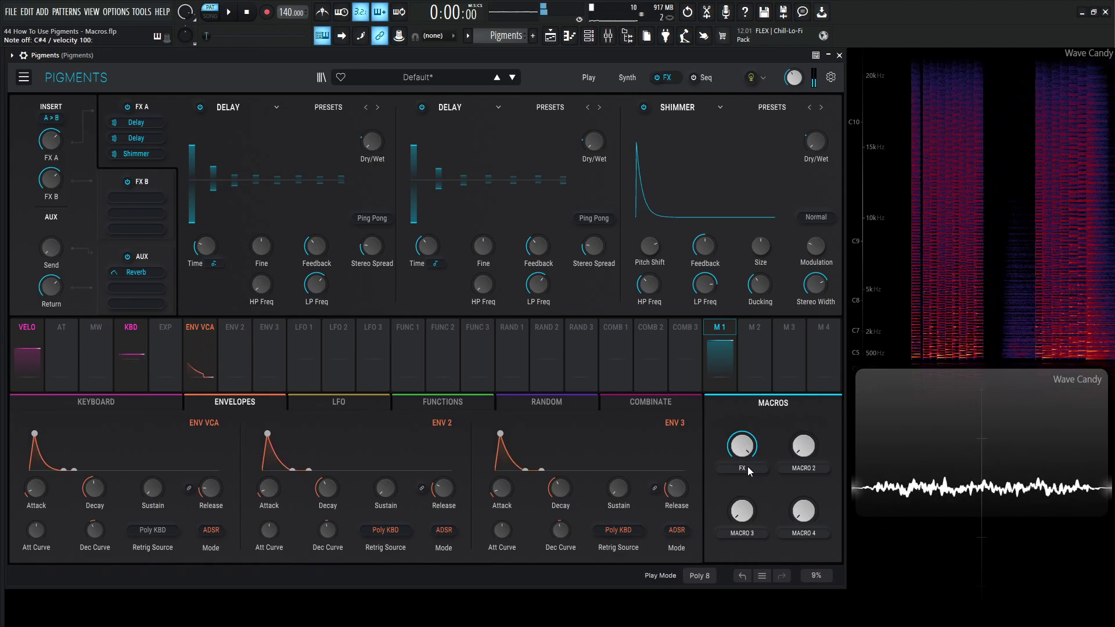
Sweep the FX macro down and back up to full, playing notes to audition the combined effects
mouse_move(755, 462)
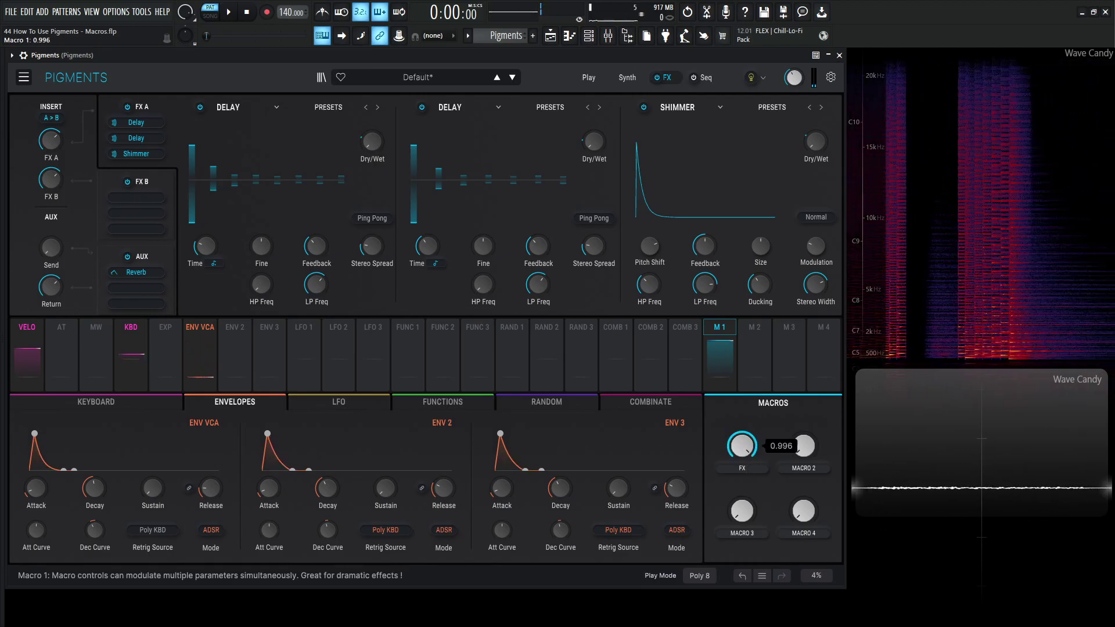
drag(761, 466, 761, 499)
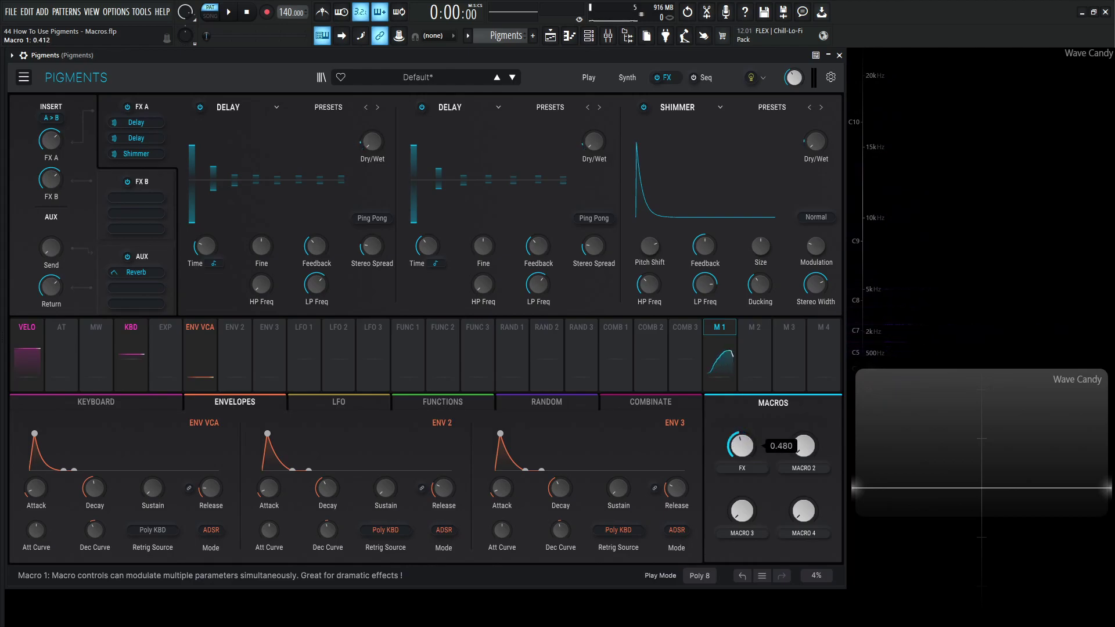
drag(742, 446, 742, 386)
key(e)
key(s)
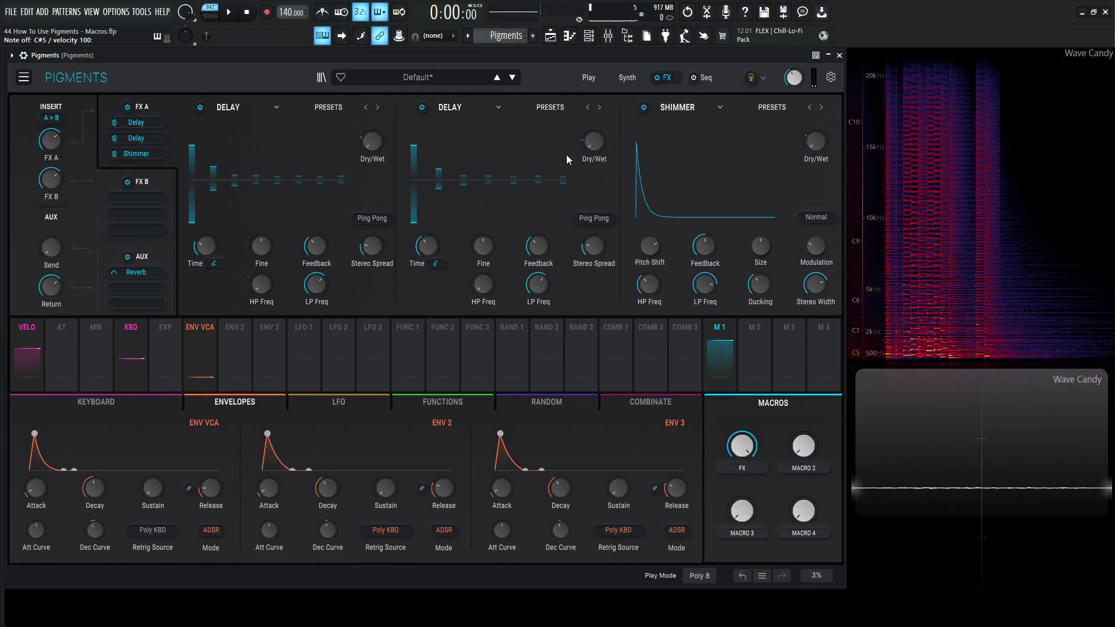
Add a Distortion in the first FX B slot and set its algorithm to Tape
click(158, 180)
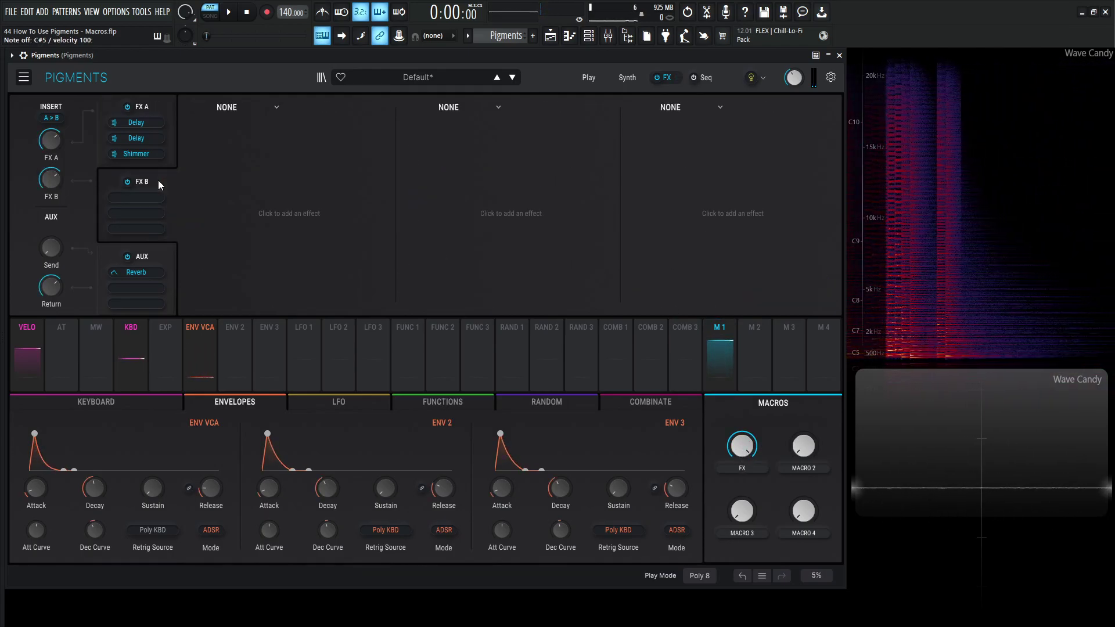
click(226, 113)
click(287, 218)
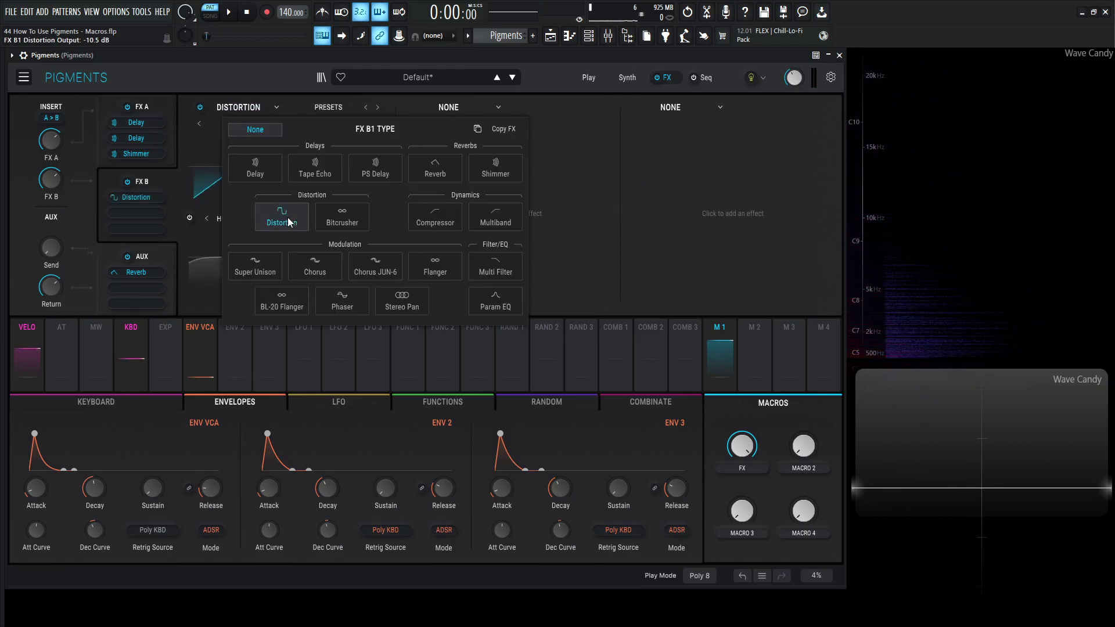
click(279, 124)
click(279, 124)
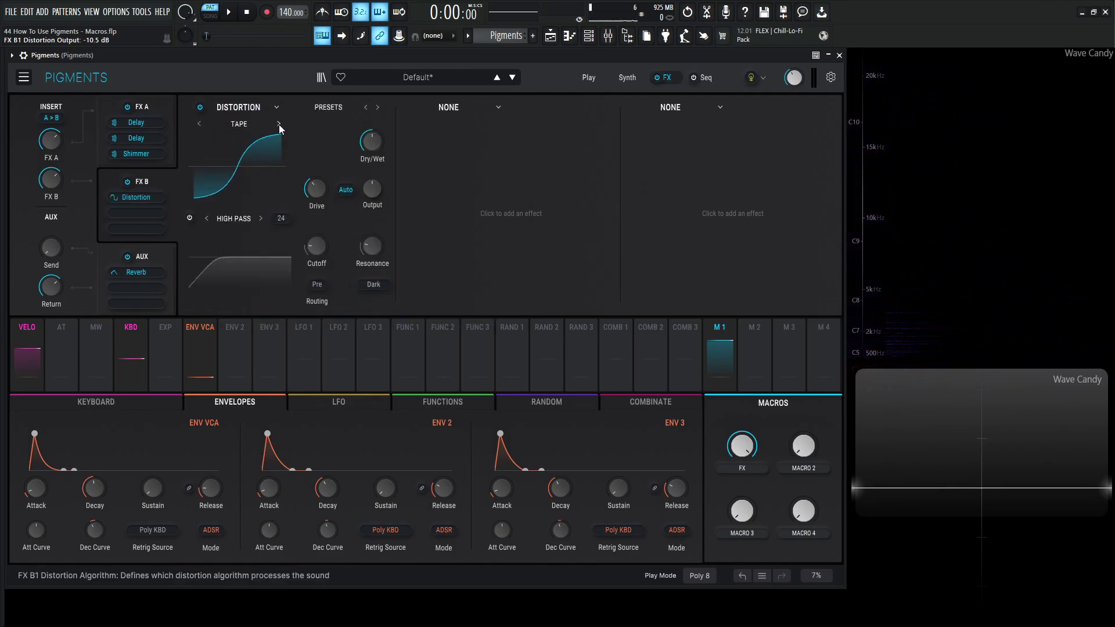
Return the FX macro to zero and raise the distortion's drive and dry/wet while auditioning with notes
mouse_move(324, 197)
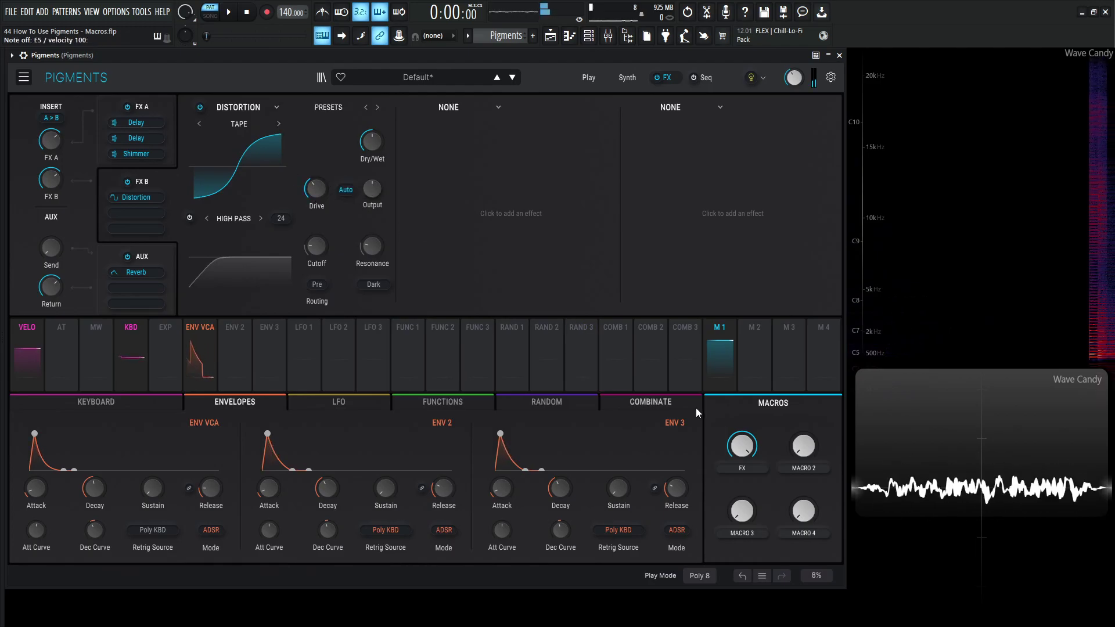
drag(748, 444, 746, 447)
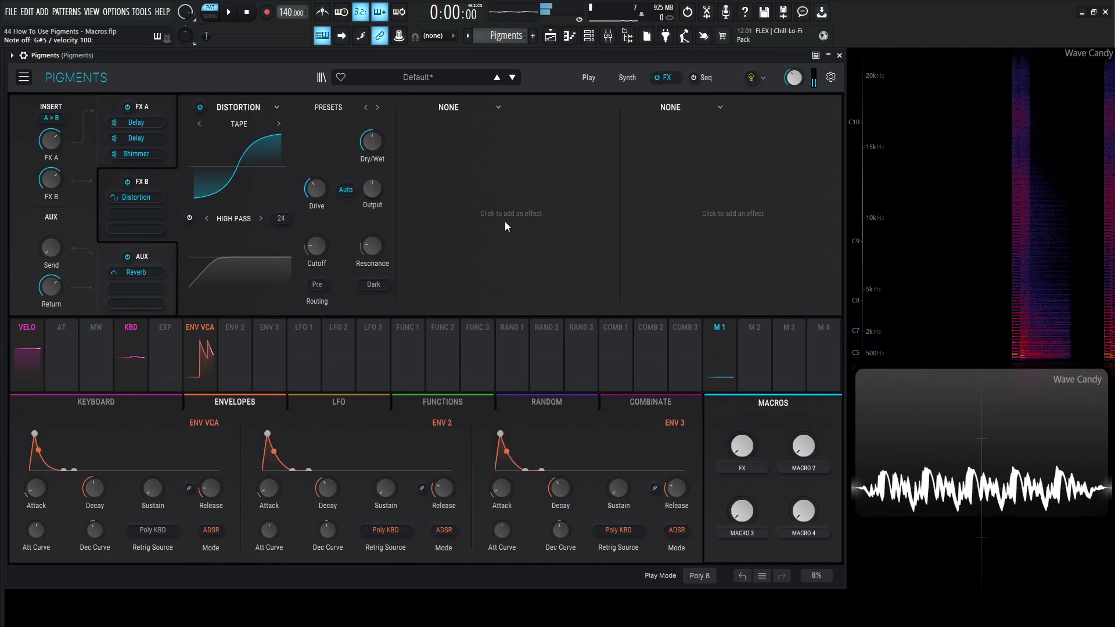
drag(322, 189, 369, 135)
mouse_move(387, 133)
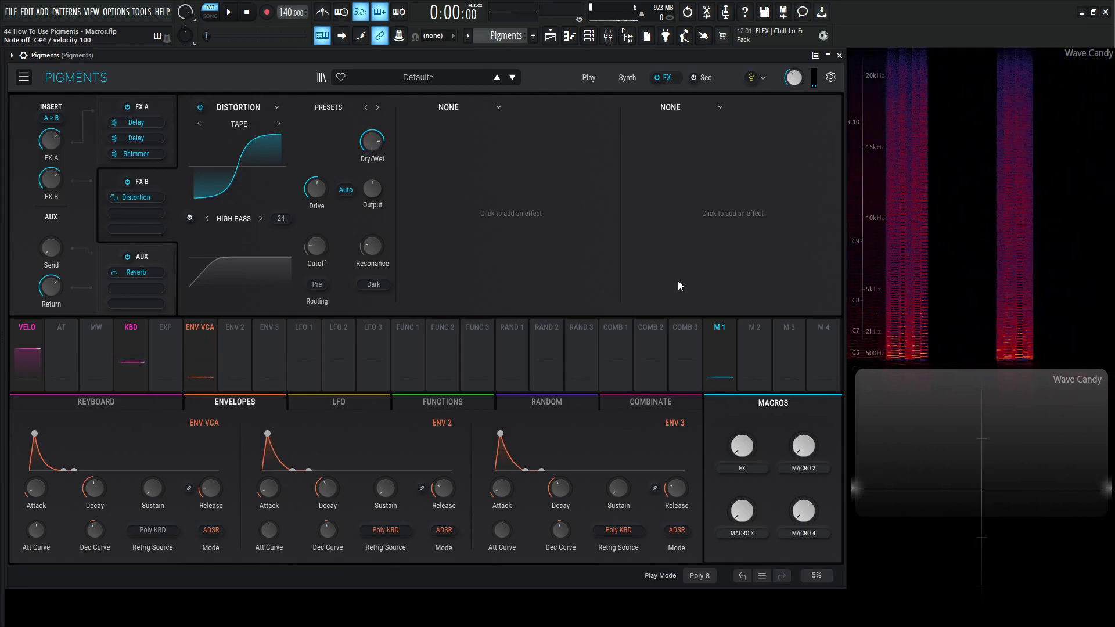
Assign Macro 2 to the distortion's dry/wet with its base mix at 0%, and rename the macro Distortion
drag(759, 367, 382, 143)
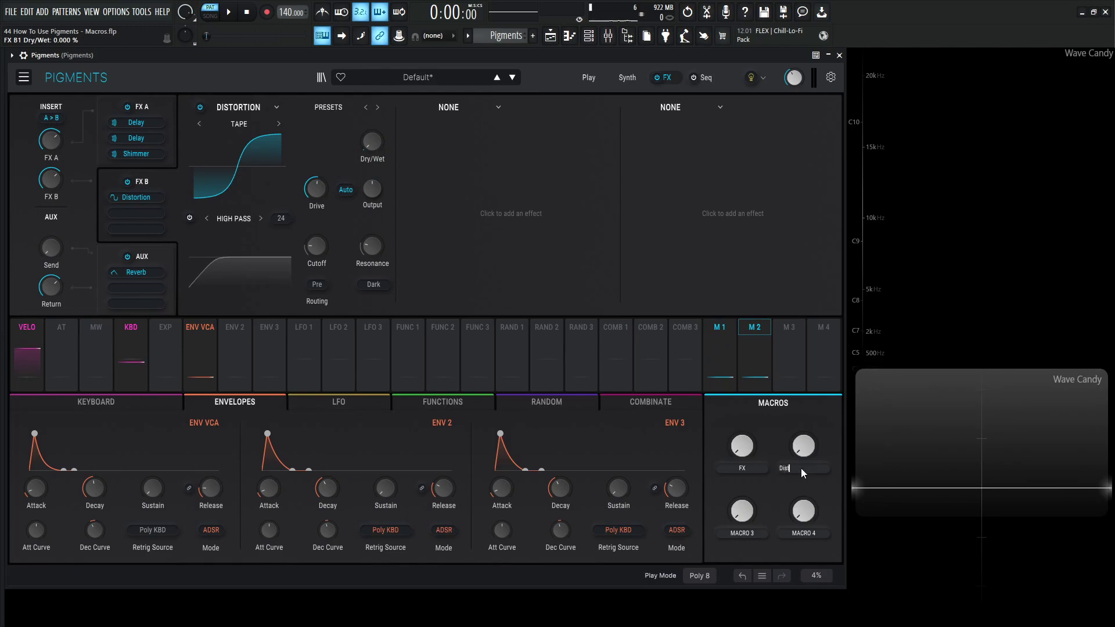
mouse_move(808, 445)
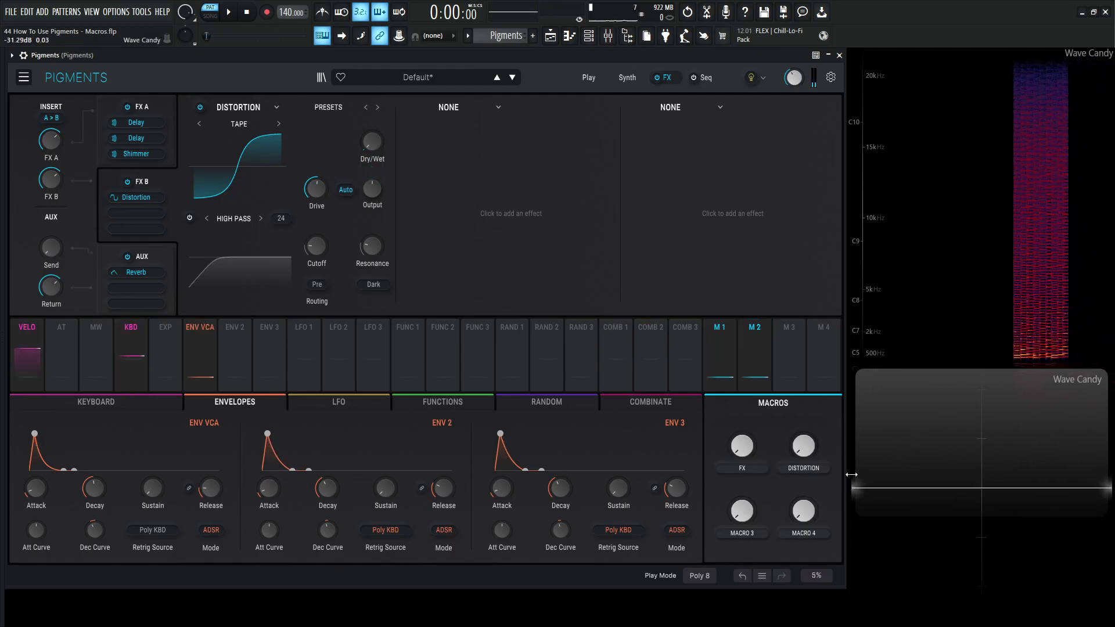
Audition the FX and Distortion macros at full with notes, finishing with Distortion lowered to about 0.300
drag(803, 446, 804, 395)
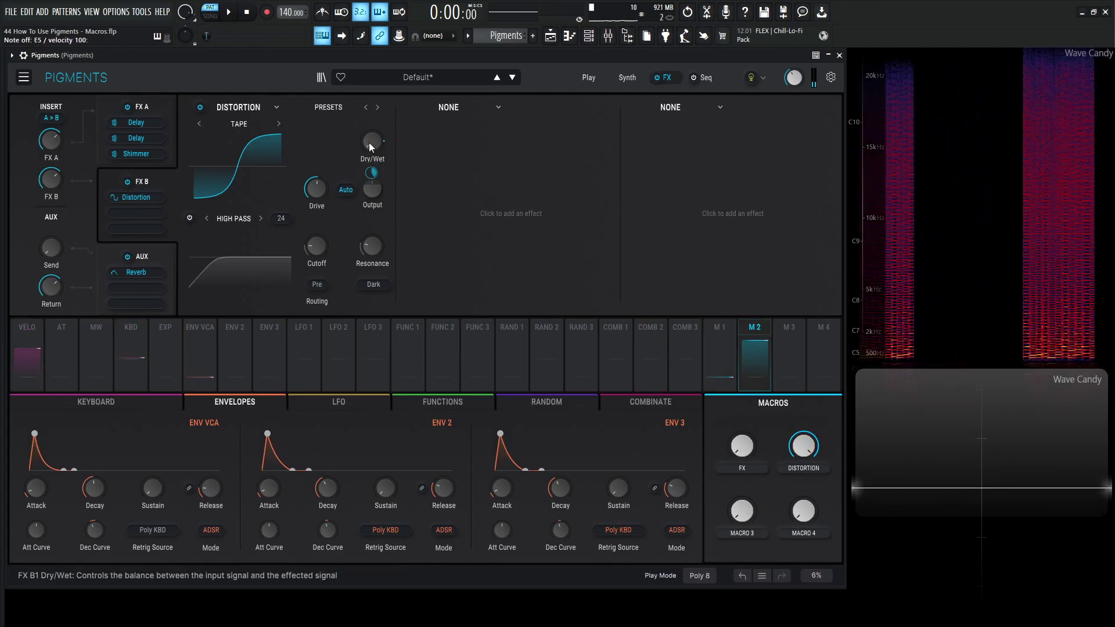
drag(741, 446, 742, 397)
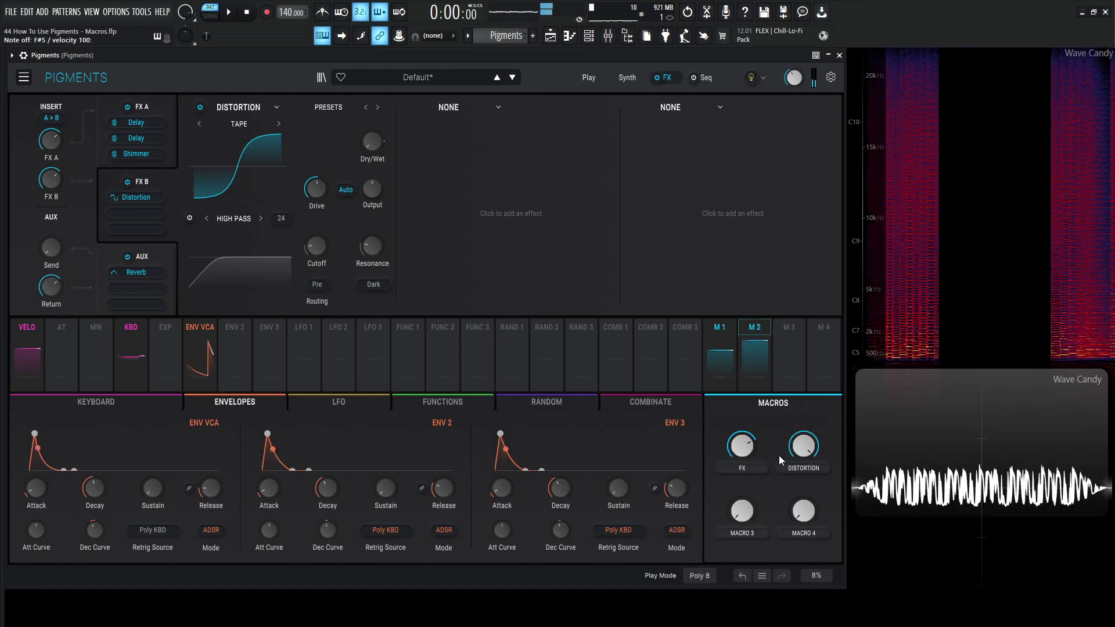
drag(747, 452, 747, 444)
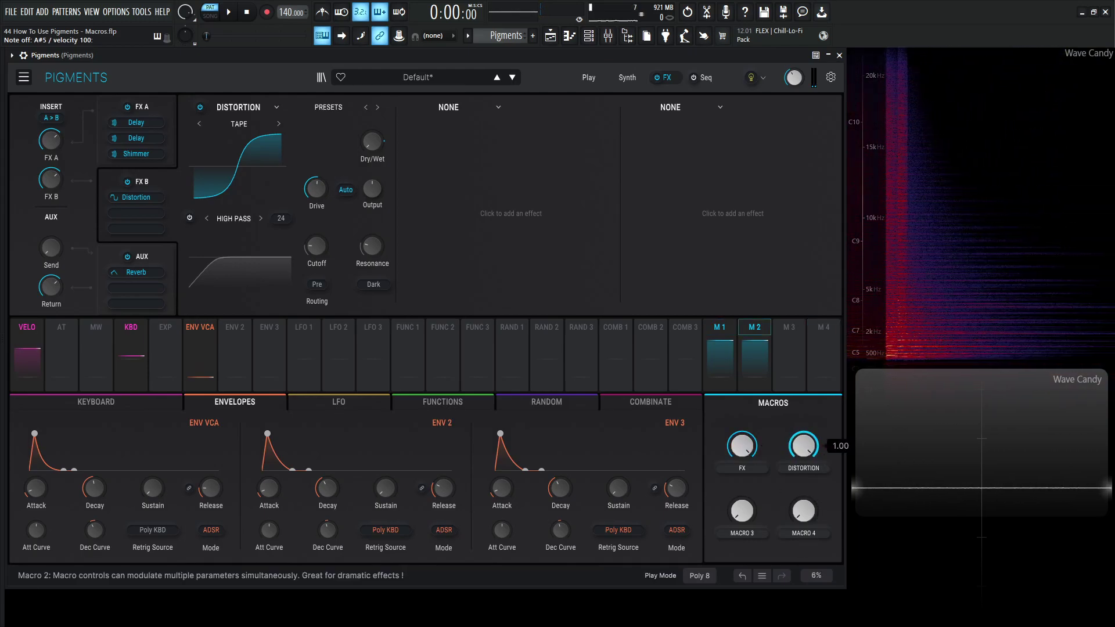
drag(804, 444, 806, 448)
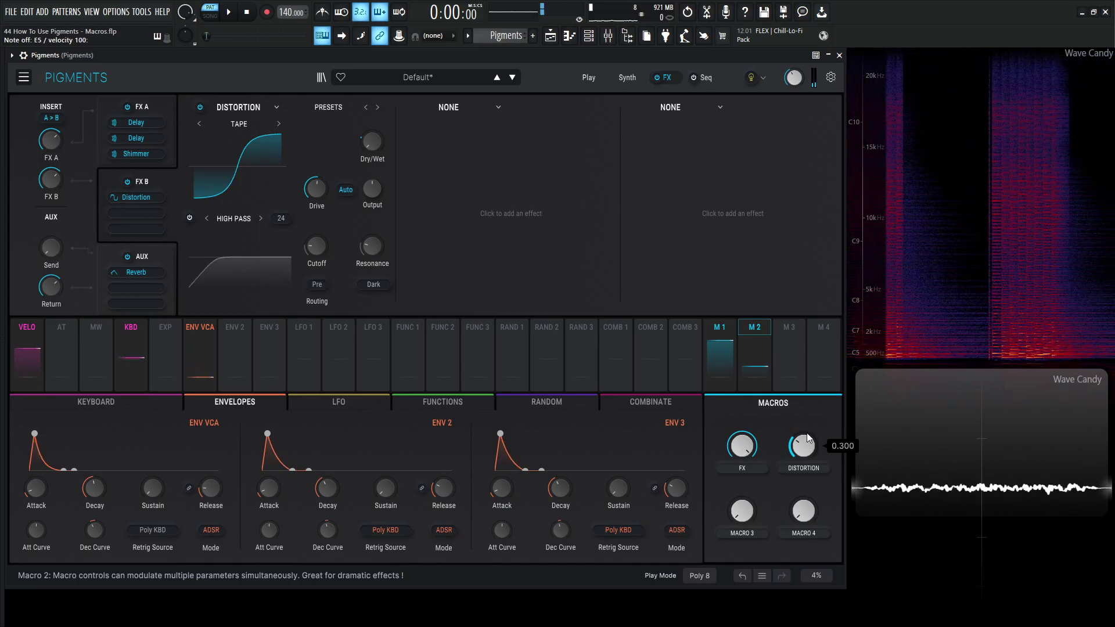
Change Filter 1 to the MS-20 type and lower its cutoff while playing notes
click(627, 78)
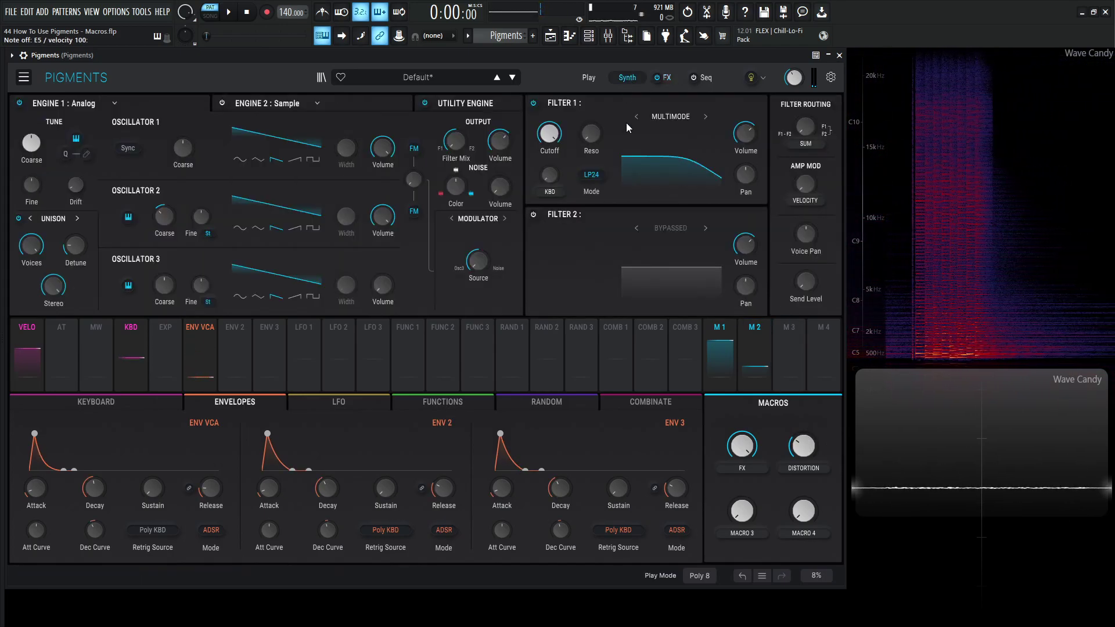
click(668, 116)
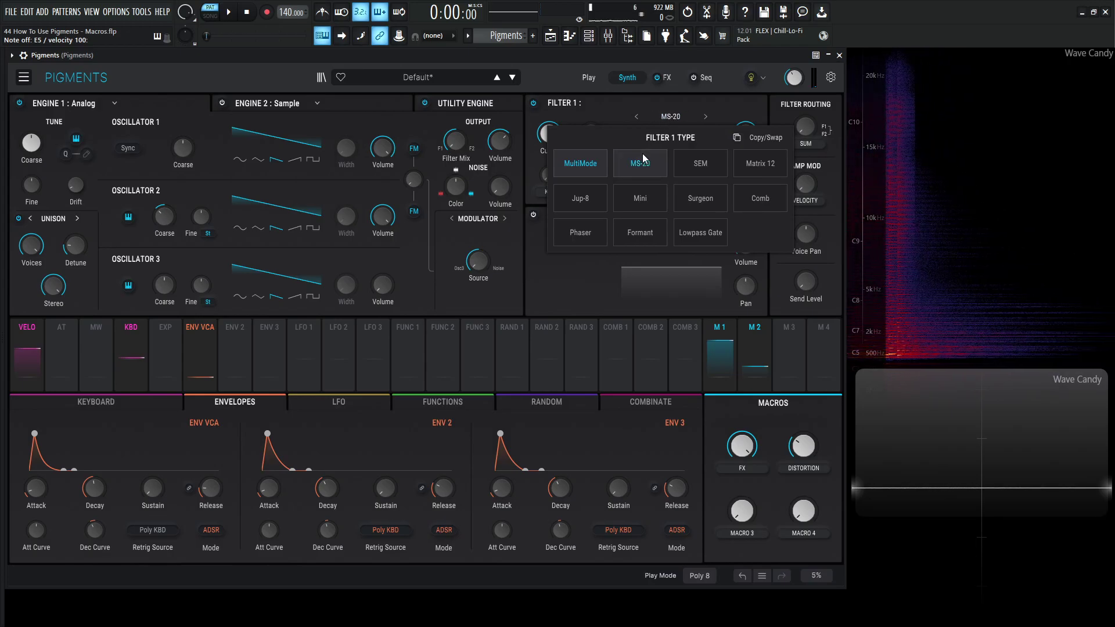
click(643, 159)
drag(562, 142, 563, 124)
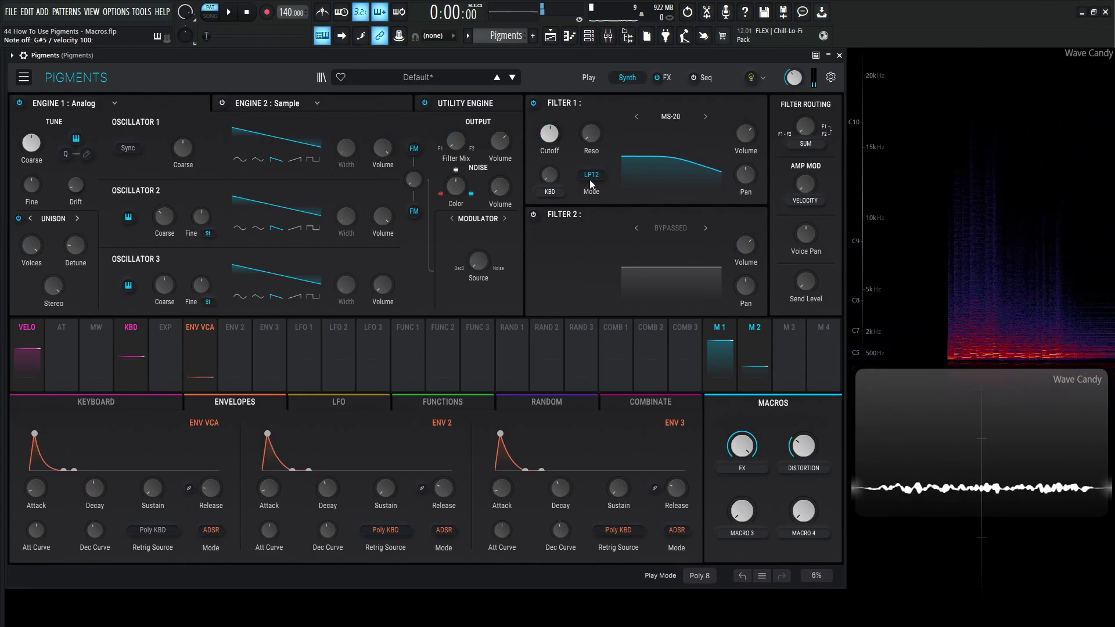
Return the FX and Distortion macros to zero and assign Macro 3, renamed Cutoff, to Filter 1's cutoff
drag(742, 446, 804, 487)
key(j)
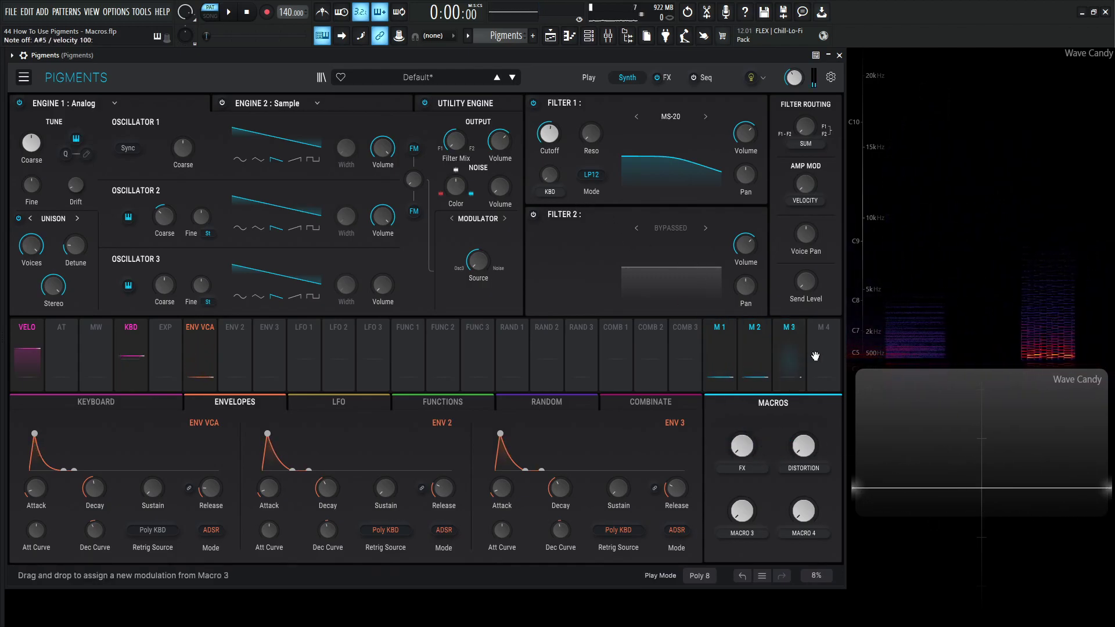
drag(628, 114, 548, 133)
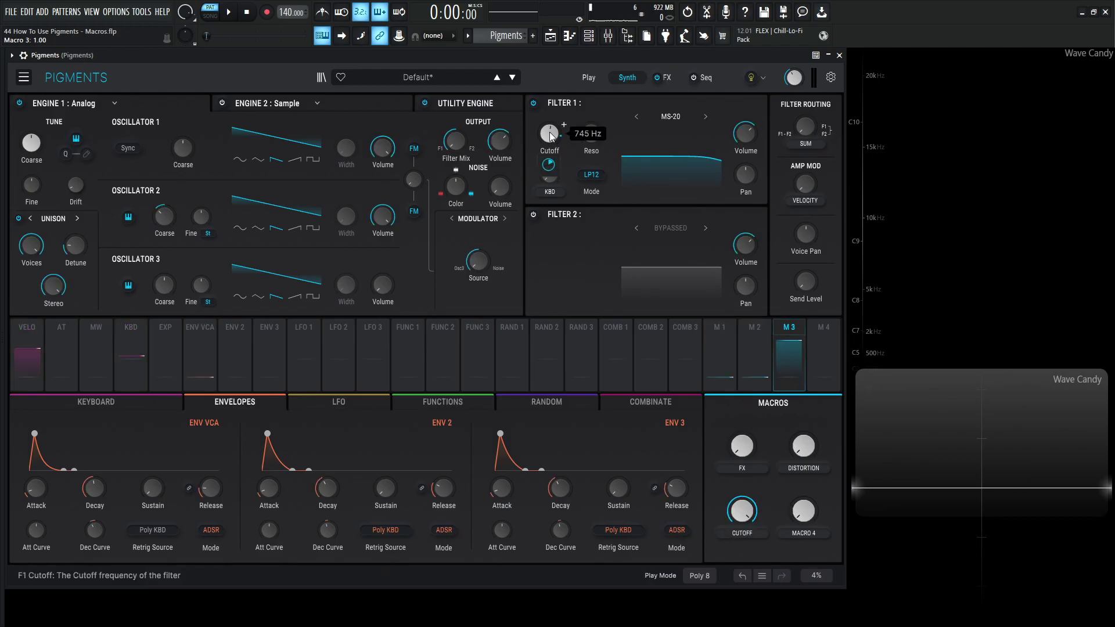
Play notes with the Cutoff macro at full while checking and fine-tuning its modulation amount on Filter 1's cutoff
key(d)
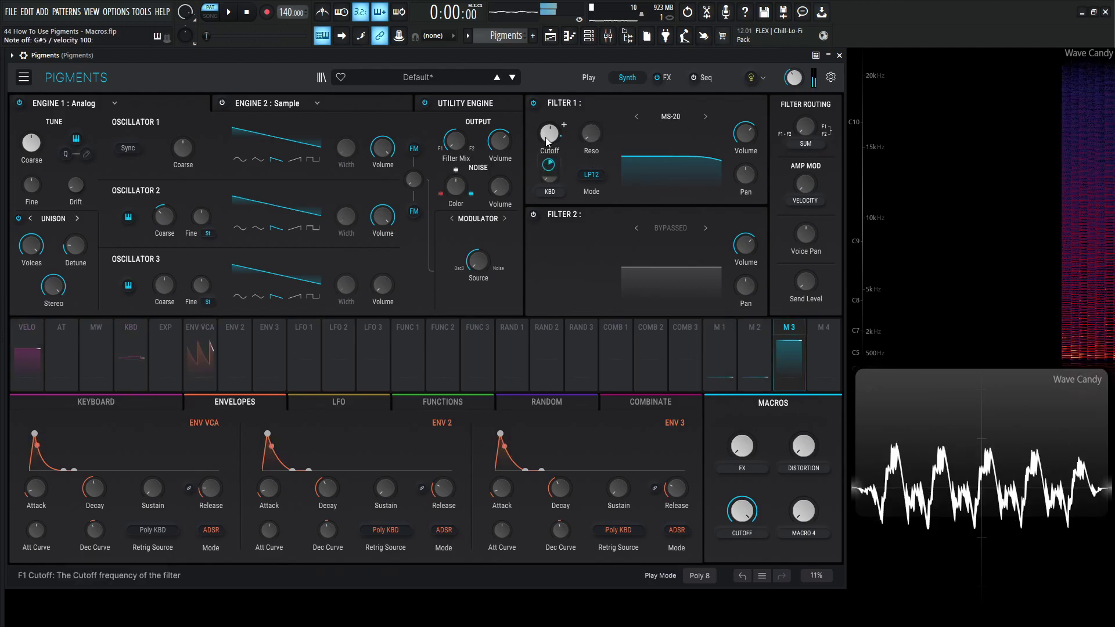
mouse_move(549, 164)
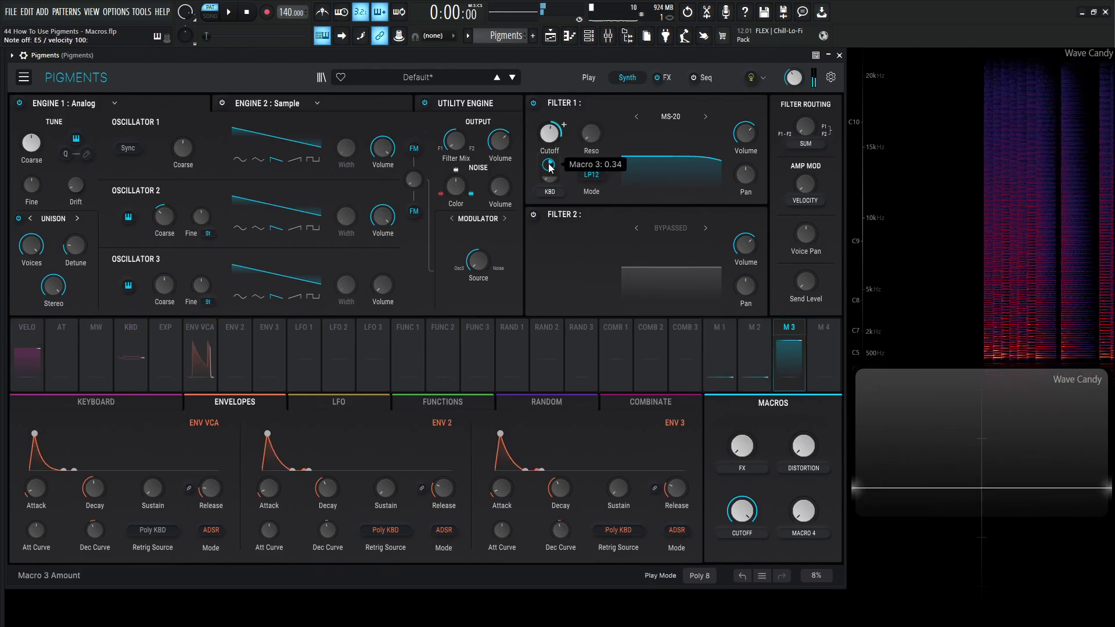
key(c)
key(d)
key(c)
key(d)
key(c)
drag(551, 165, 552, 160)
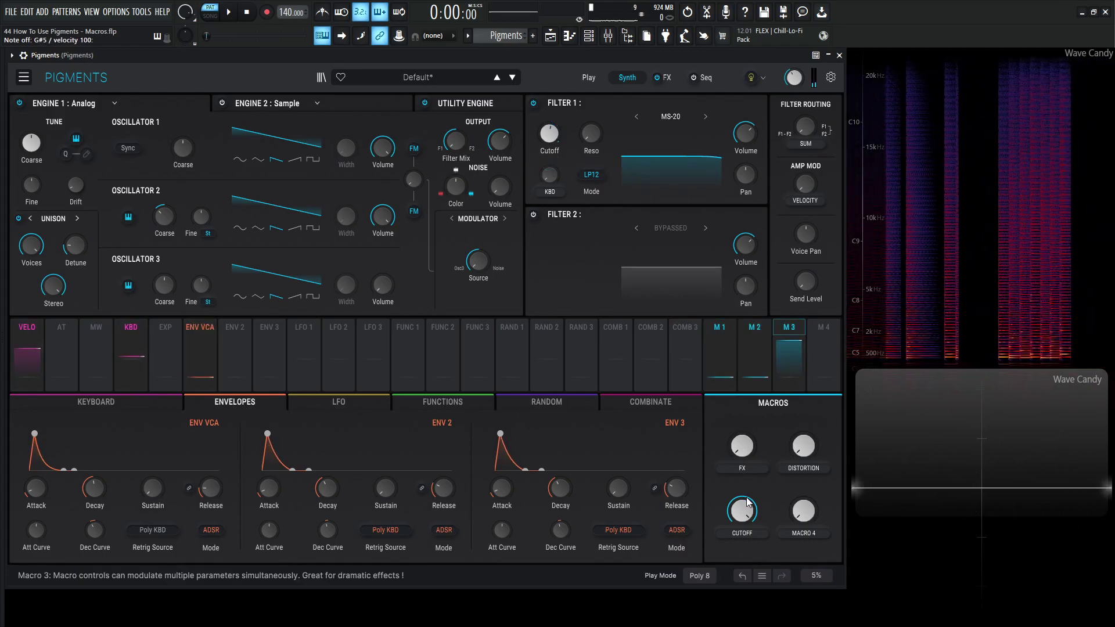
With the Cutoff macro at zero, set Filter 1's cutoff to about 789 Hz and audition the macro back up to full
drag(741, 513, 741, 552)
key(c)
key(d)
key(c)
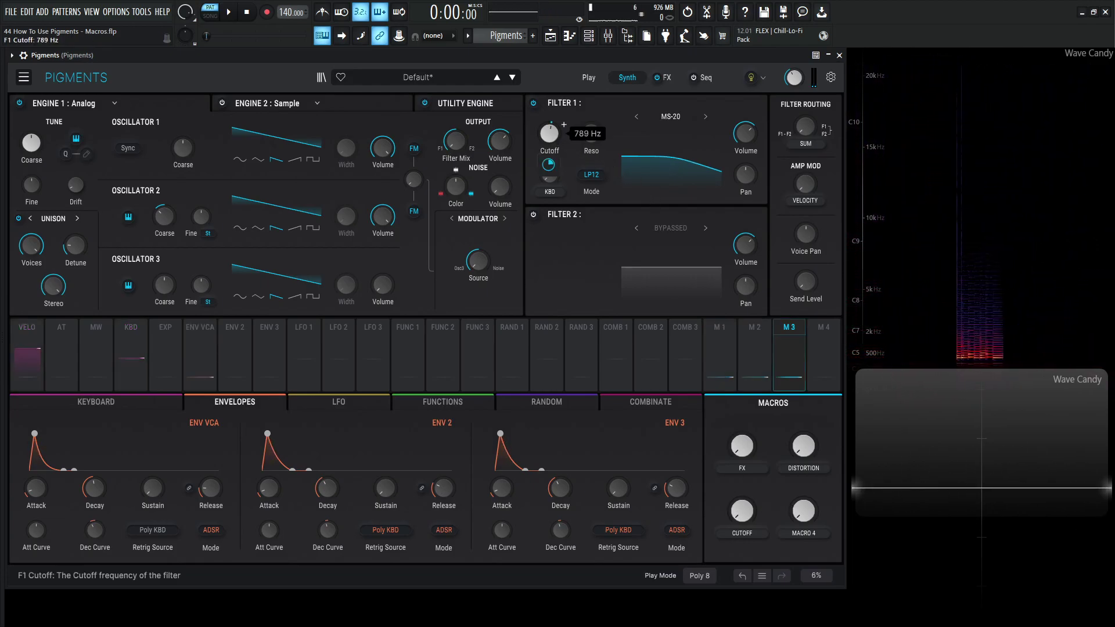
key(d)
key(c)
key(d)
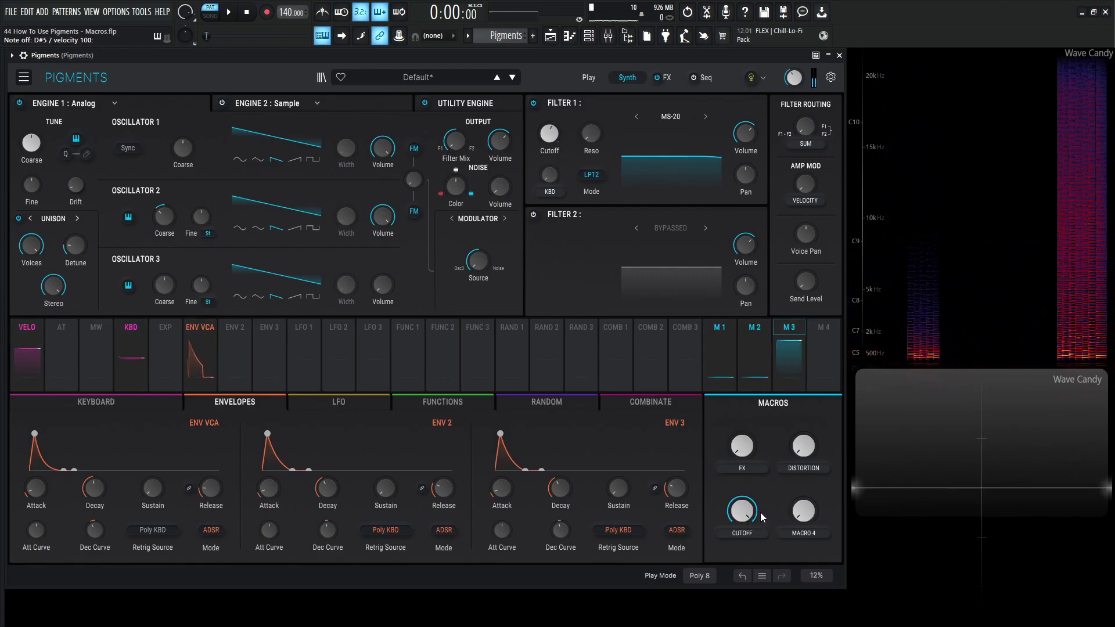
drag(760, 512, 742, 519)
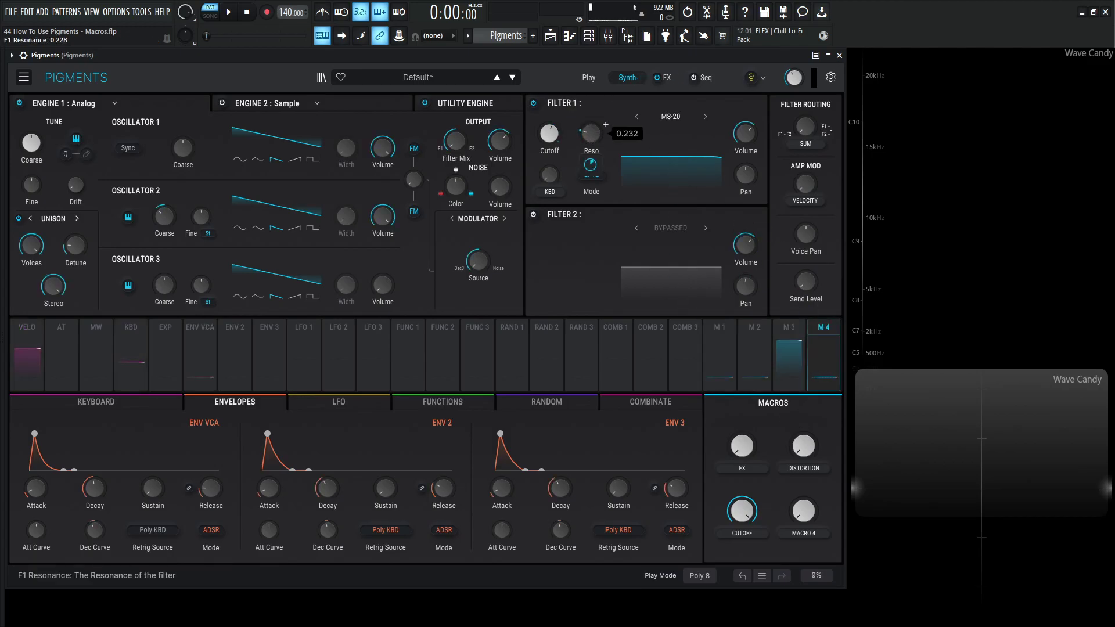
Assign Macro 4 to Filter 1's resonance and set the base resonance to about 0.432 while playing with the Cutoff macro lowered to about half
drag(592, 134, 601, 121)
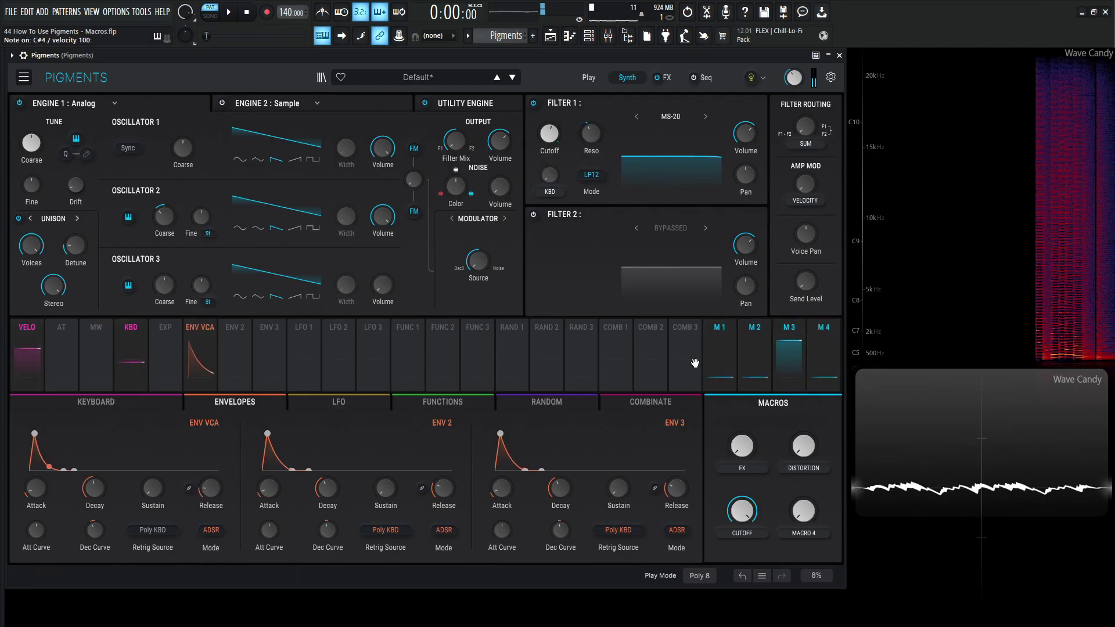
drag(737, 510, 738, 525)
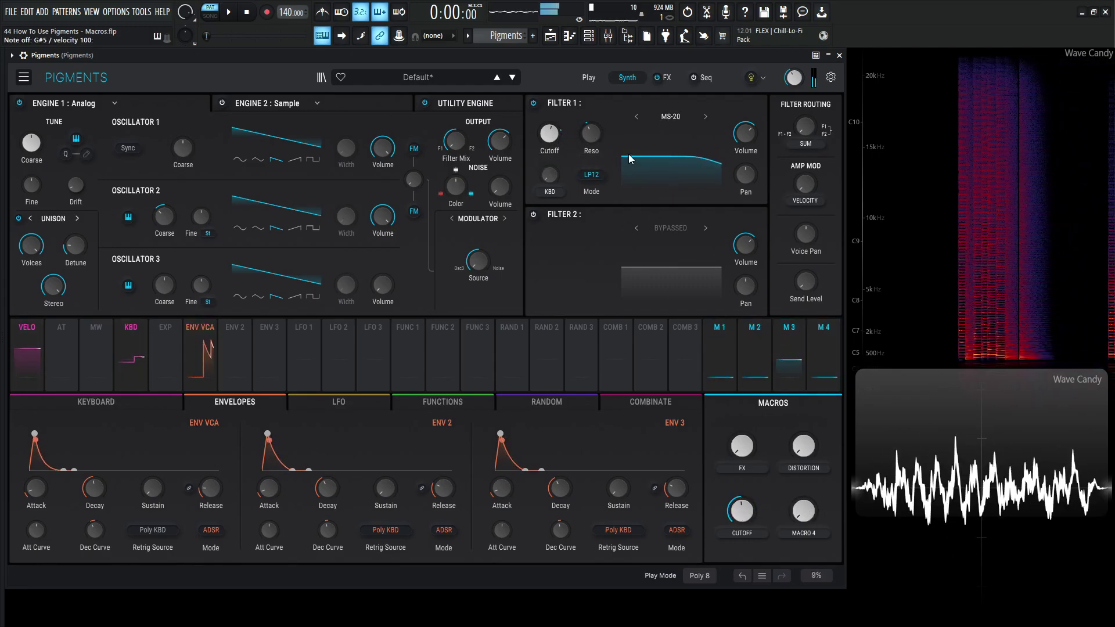
drag(594, 133, 594, 130)
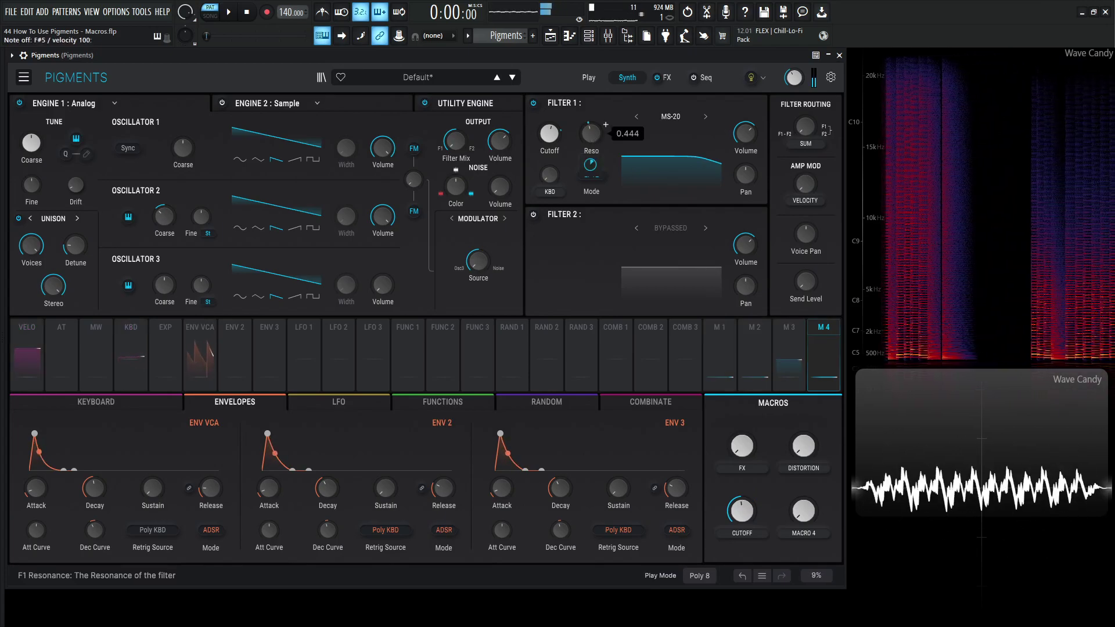
scroll(606, 125, up, 3)
scroll(606, 125, down, 3)
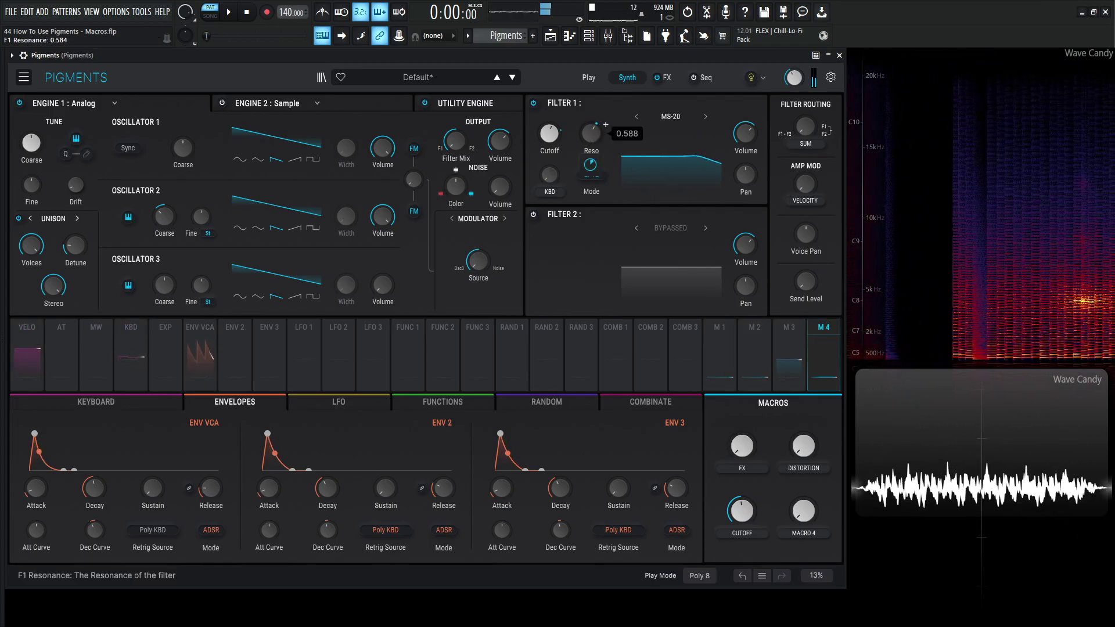
drag(589, 133, 589, 133)
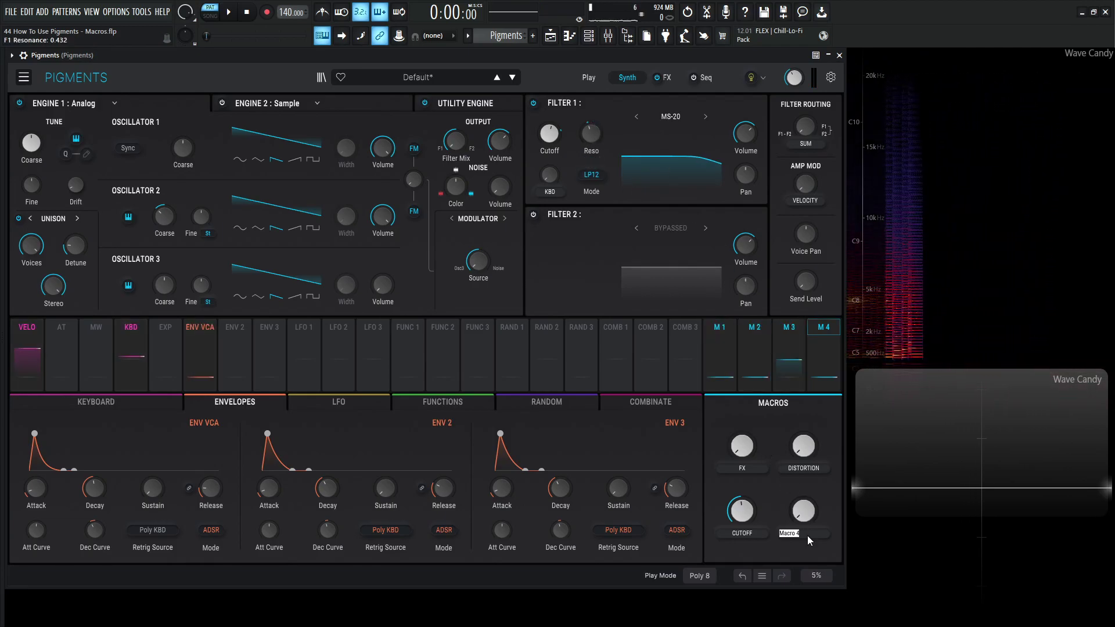
Rename Macro 4 as RES and audition it from full downwards alongside the Cutoff macro while playing notes
text(RES)
key(Return)
drag(804, 511, 803, 465)
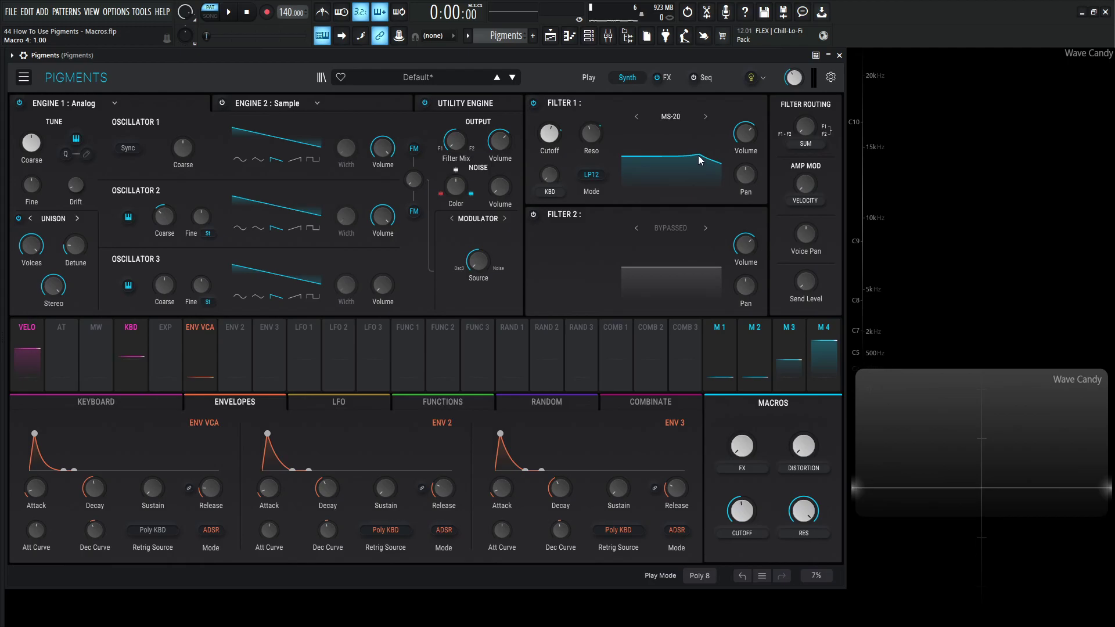
mouse_move(603, 141)
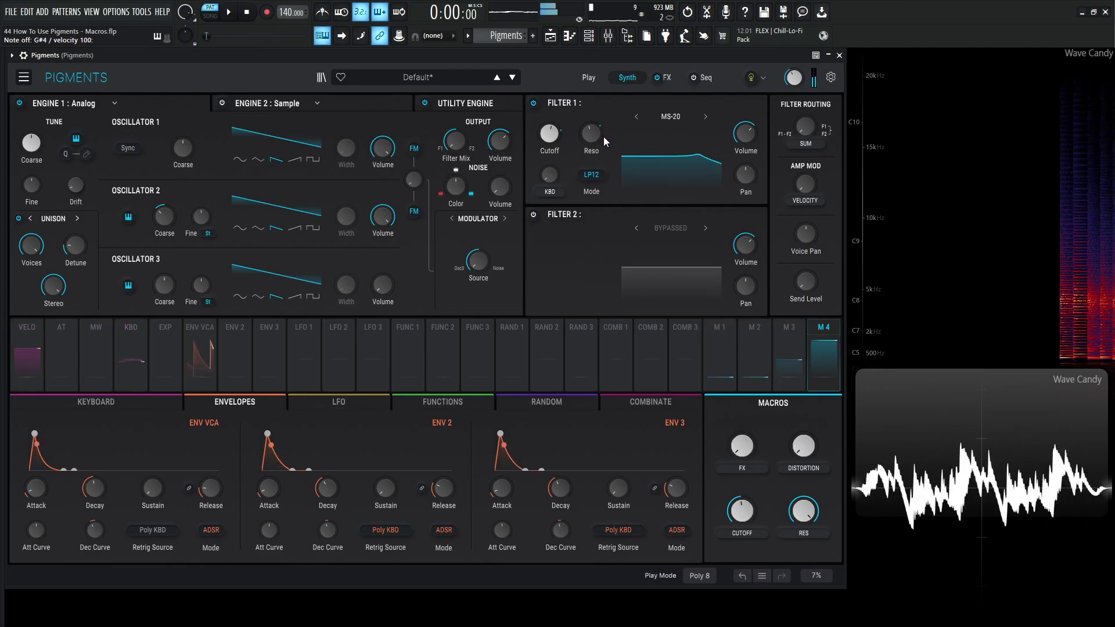
mouse_move(595, 166)
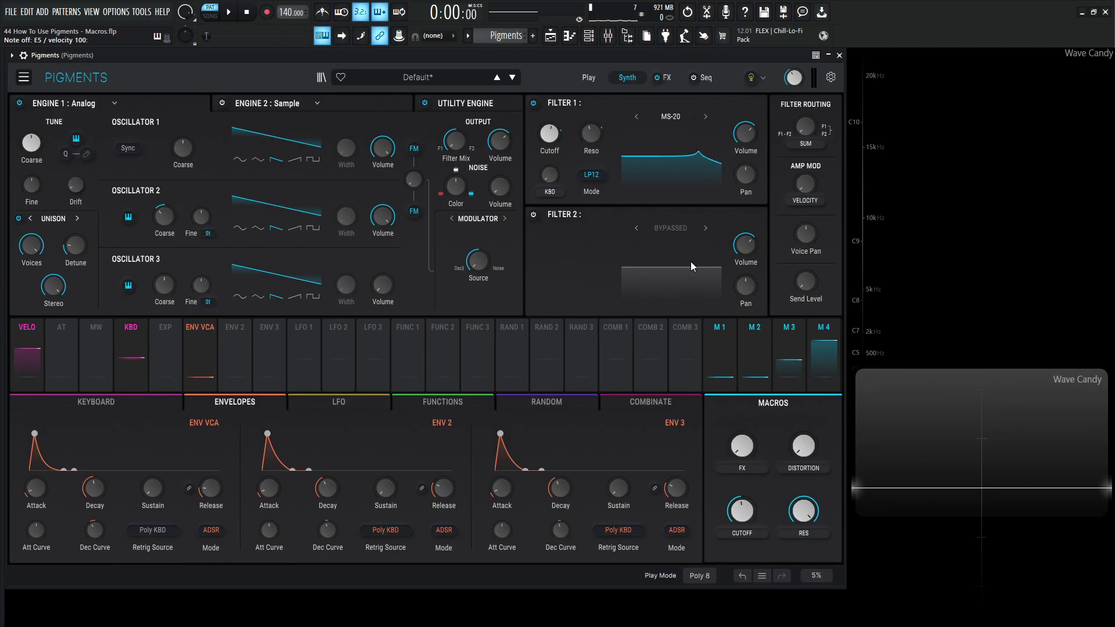
key(h)
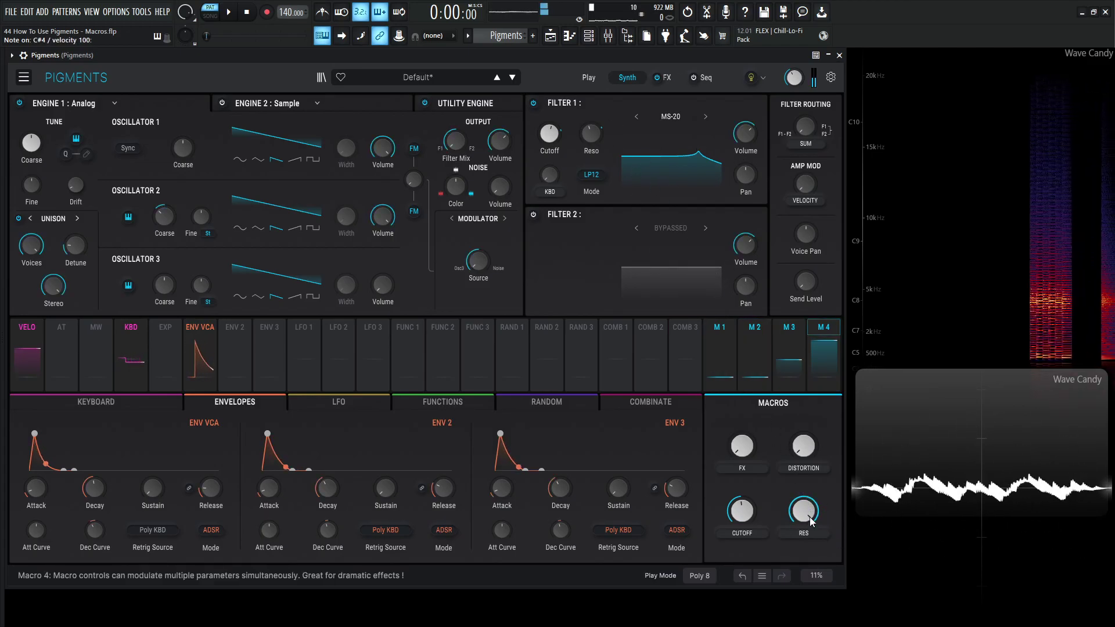
drag(804, 510, 750, 522)
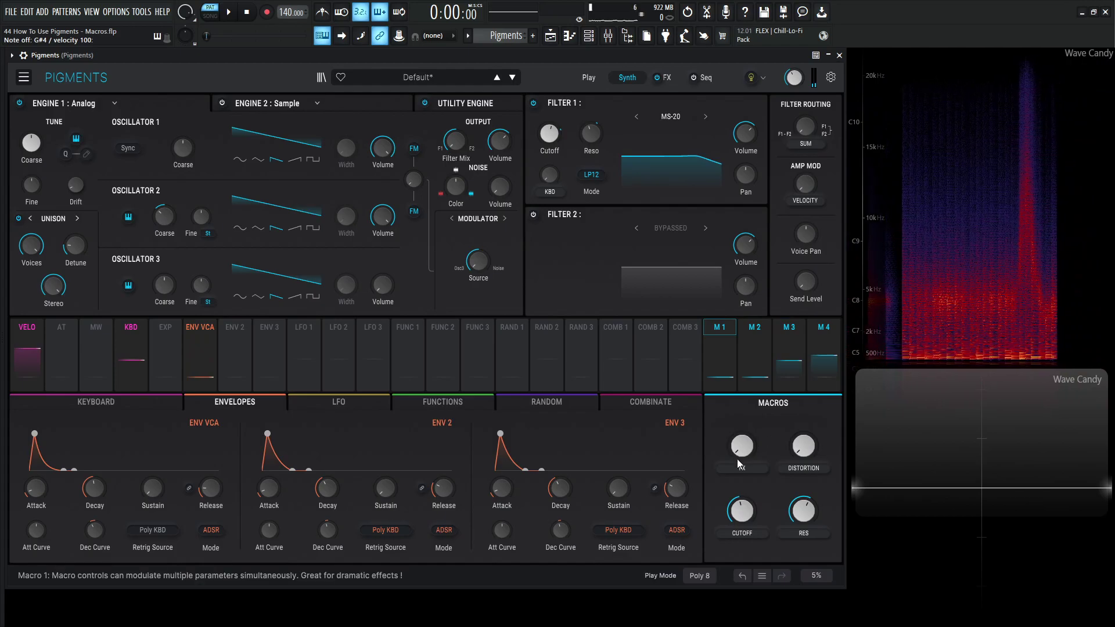
Review the effects loaded in the FX A and FX B chains
click(662, 77)
click(165, 105)
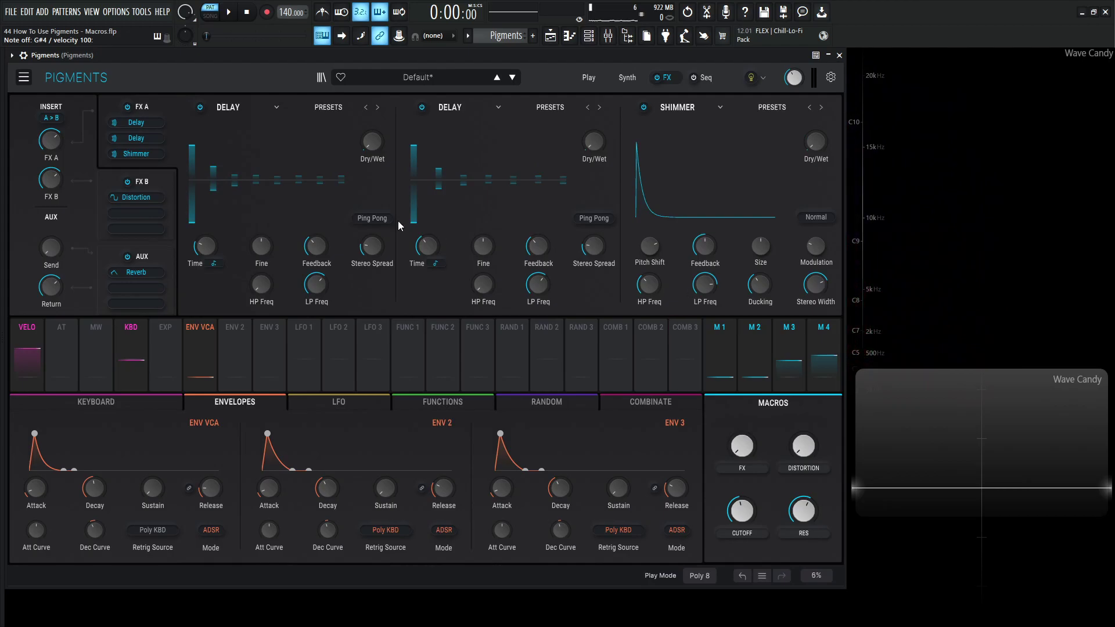
click(162, 185)
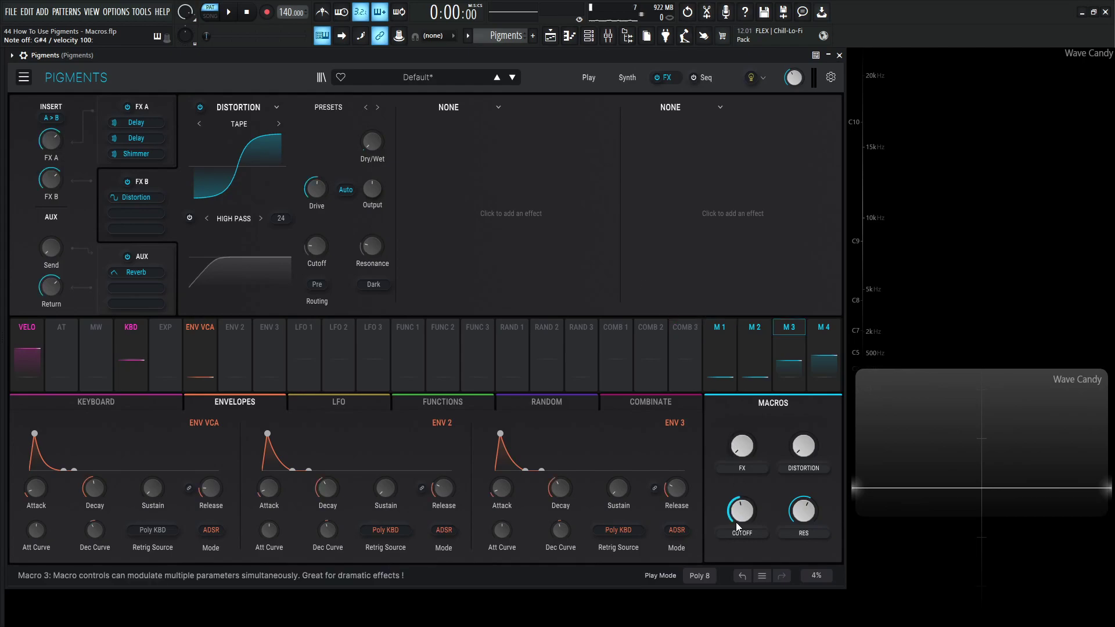
Raise the Cutoff macro to full, lower the Res macro to zero, and return to the synth view
drag(742, 511, 742, 453)
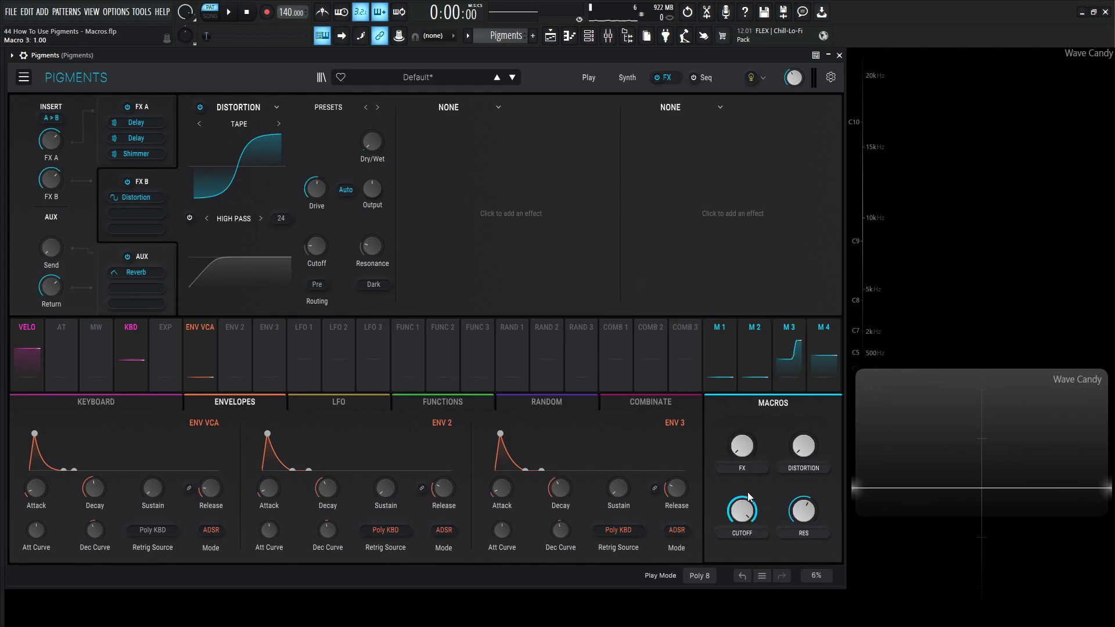
drag(804, 511, 804, 575)
click(628, 76)
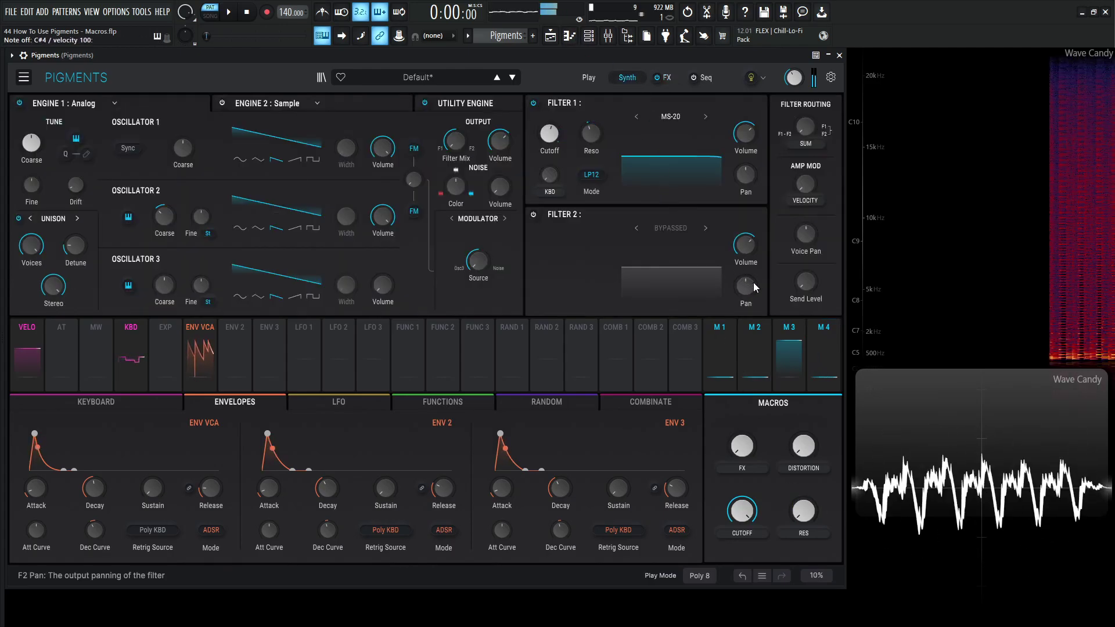
Sweep all four macros while playing notes, leaving FX around half, Distortion at about 0.328 and Cutoff at about 0.344
drag(747, 449, 746, 410)
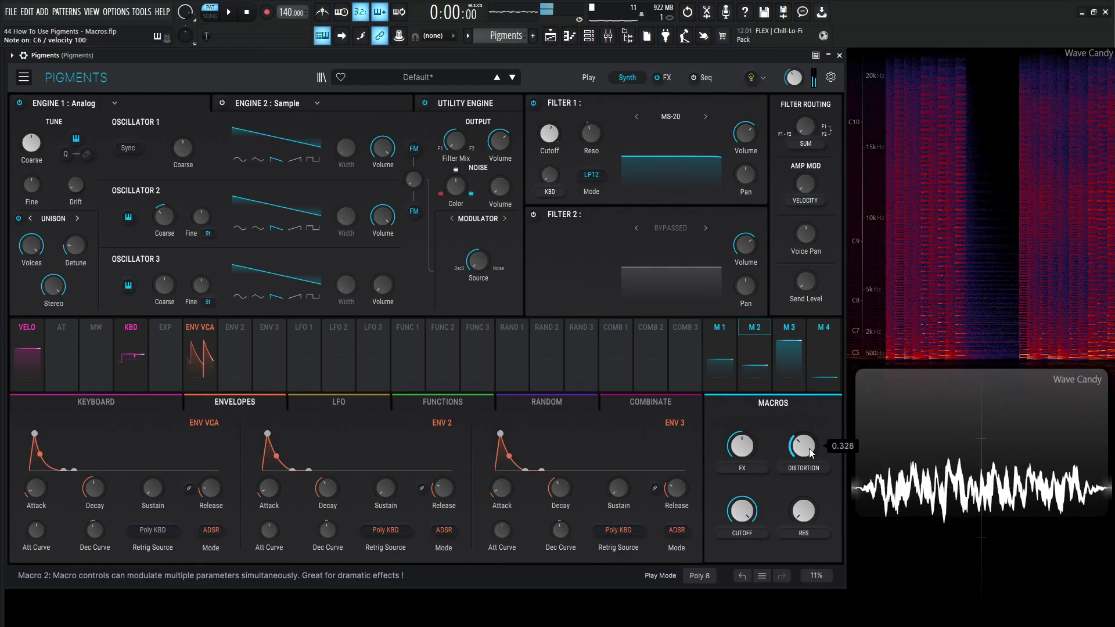
mouse_move(745, 519)
mouse_down()
mouse_move(745, 509)
mouse_move(744, 520)
mouse_up()
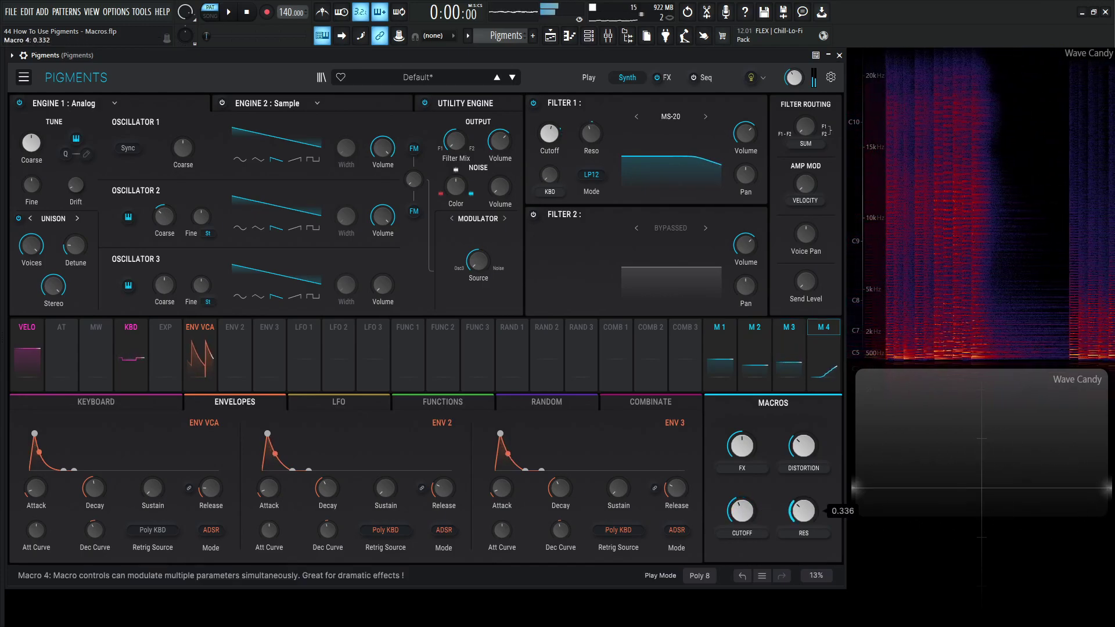
drag(741, 511, 741, 537)
drag(803, 511, 741, 523)
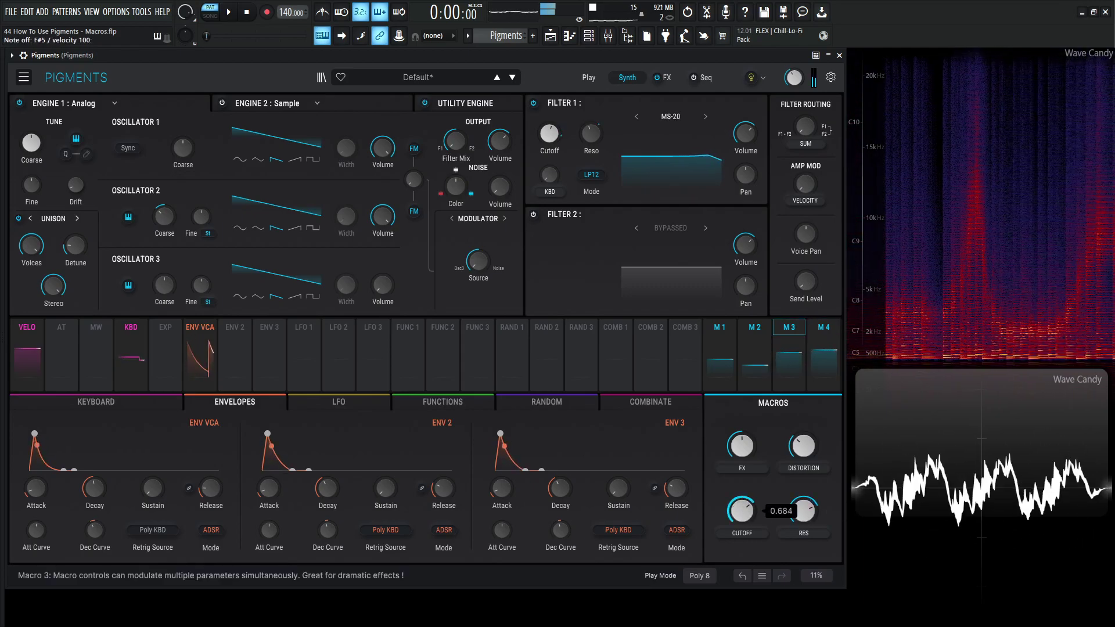
drag(742, 511, 741, 518)
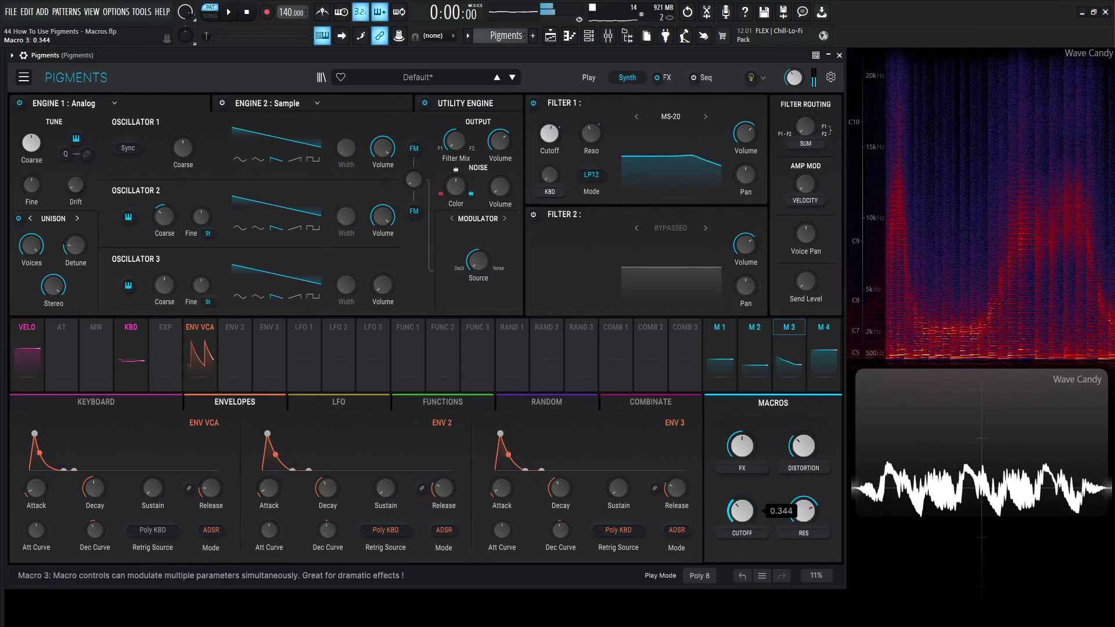
Turn on the sequencer and set its pitch scale to Harmonic Minor
click(700, 79)
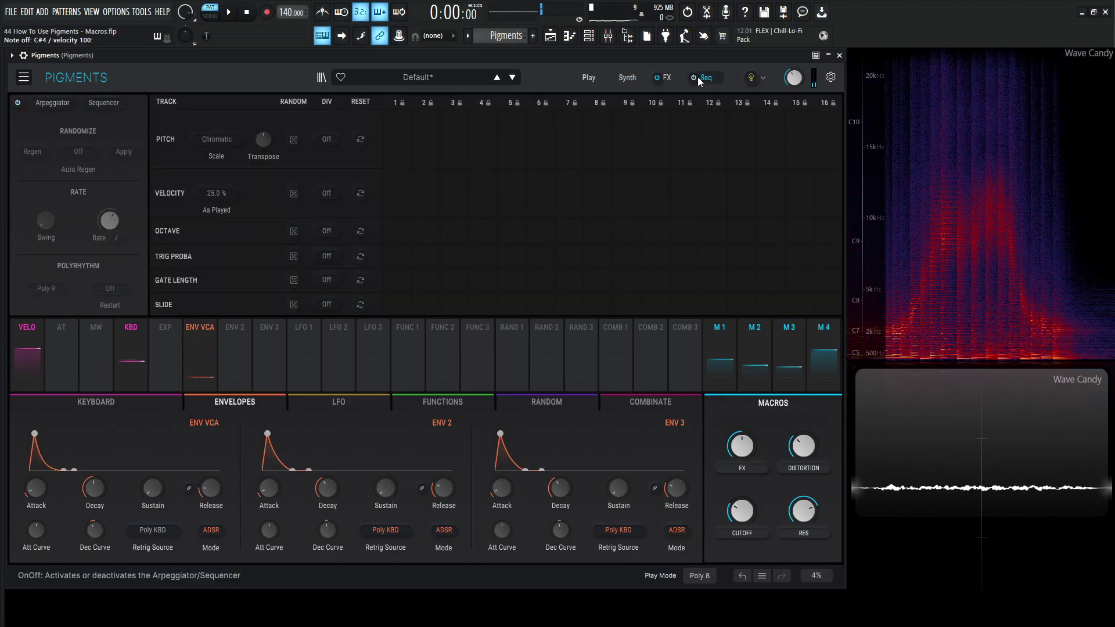
click(217, 139)
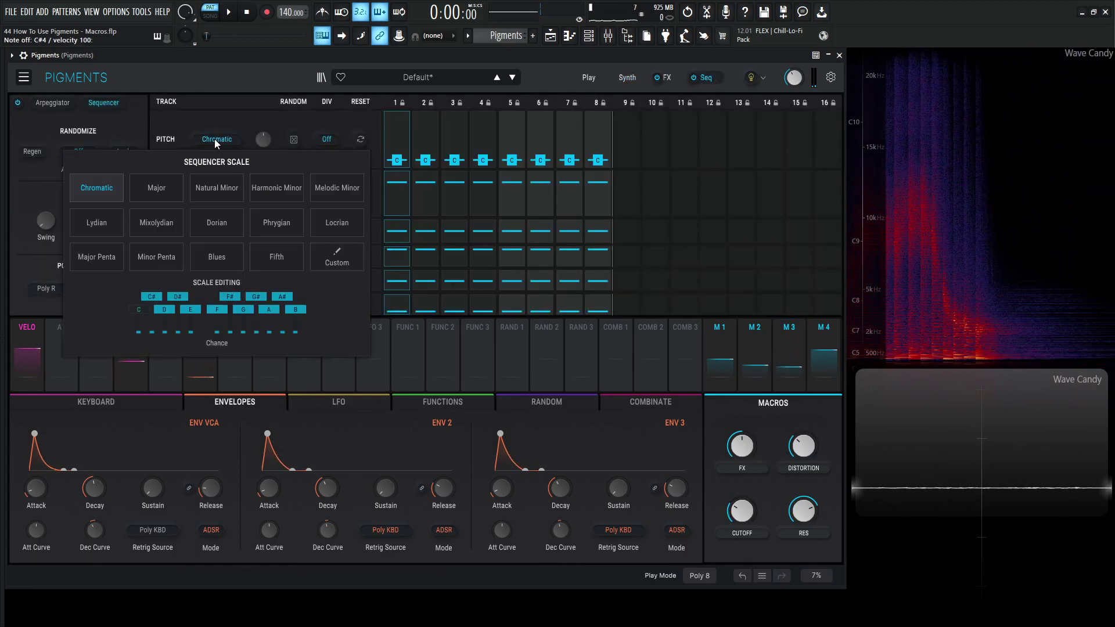
click(284, 194)
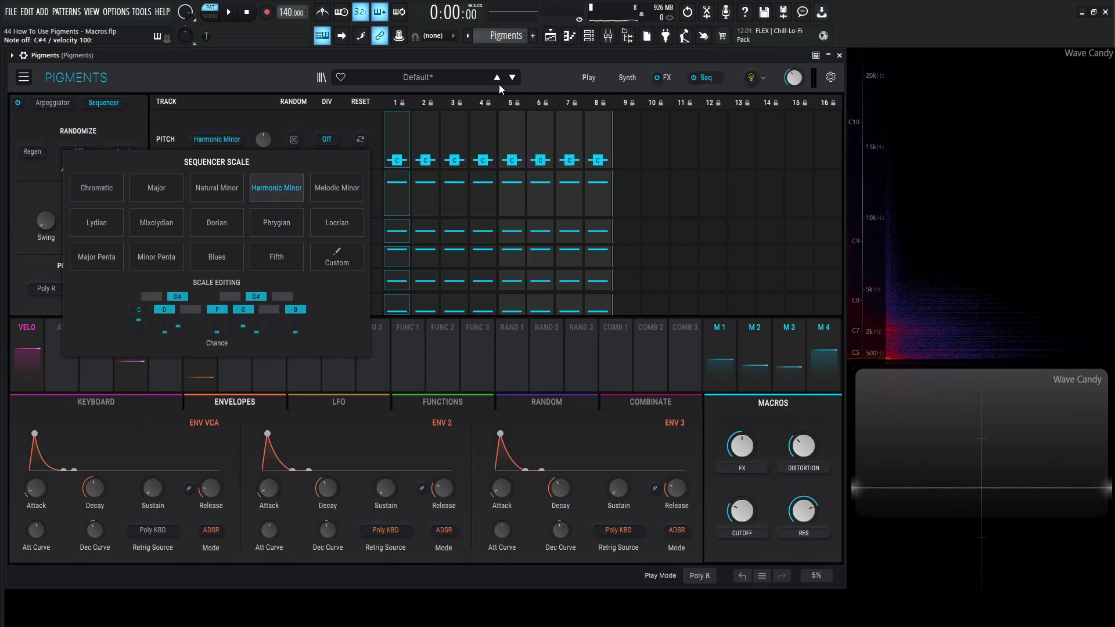
click(257, 115)
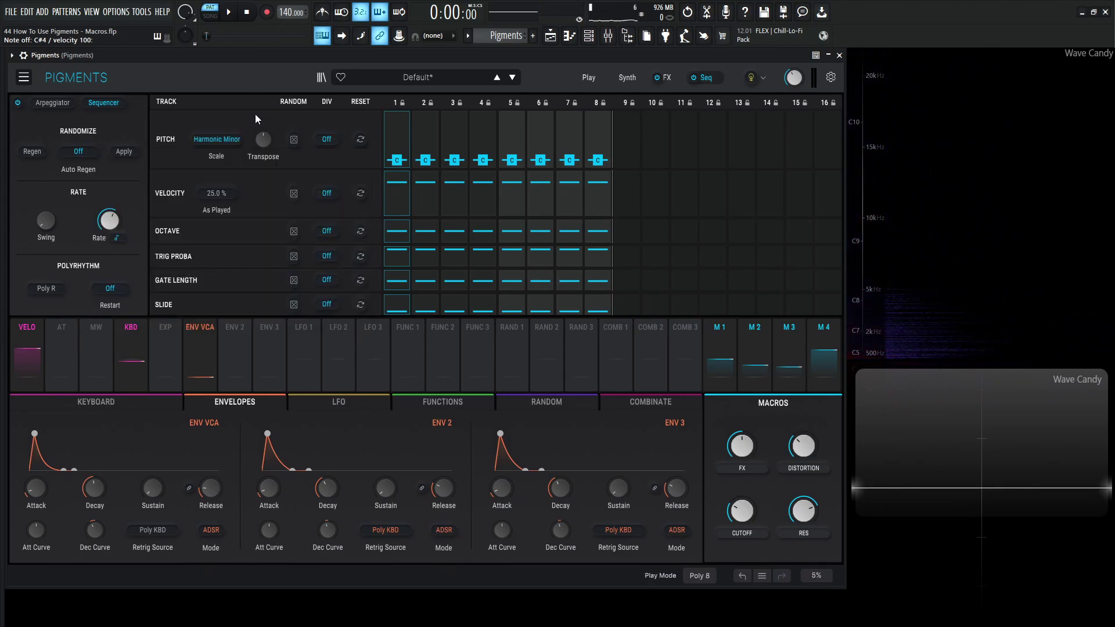
Set the sequencer's pitch randomness to 100% with auto-regeneration every 1 bar, and sweep the Cutoff macro over played notes
click(294, 139)
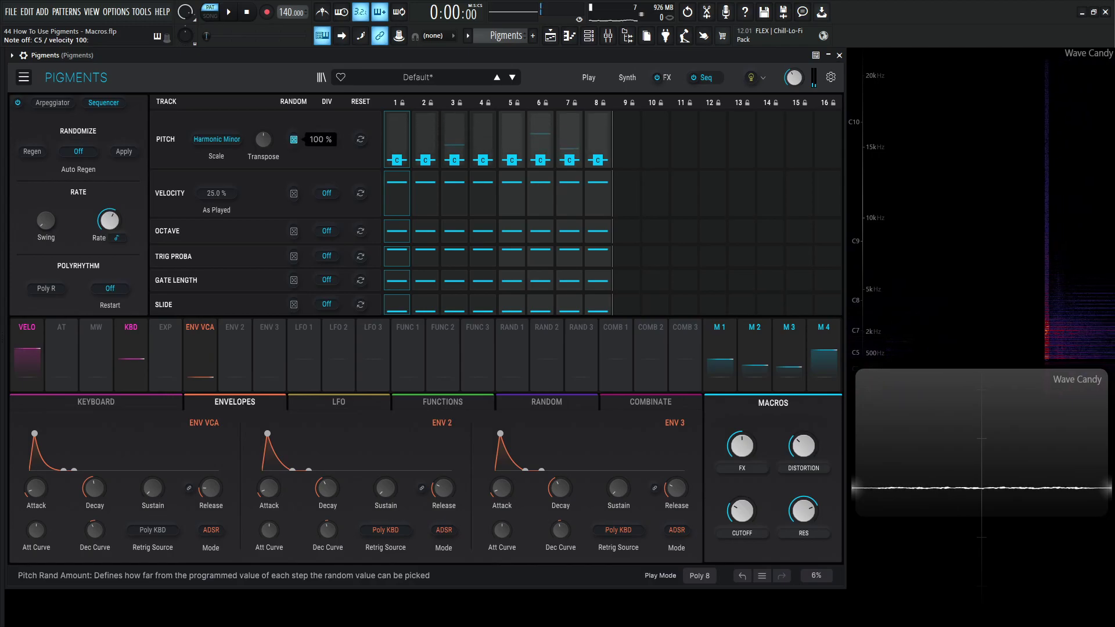
click(78, 151)
click(168, 235)
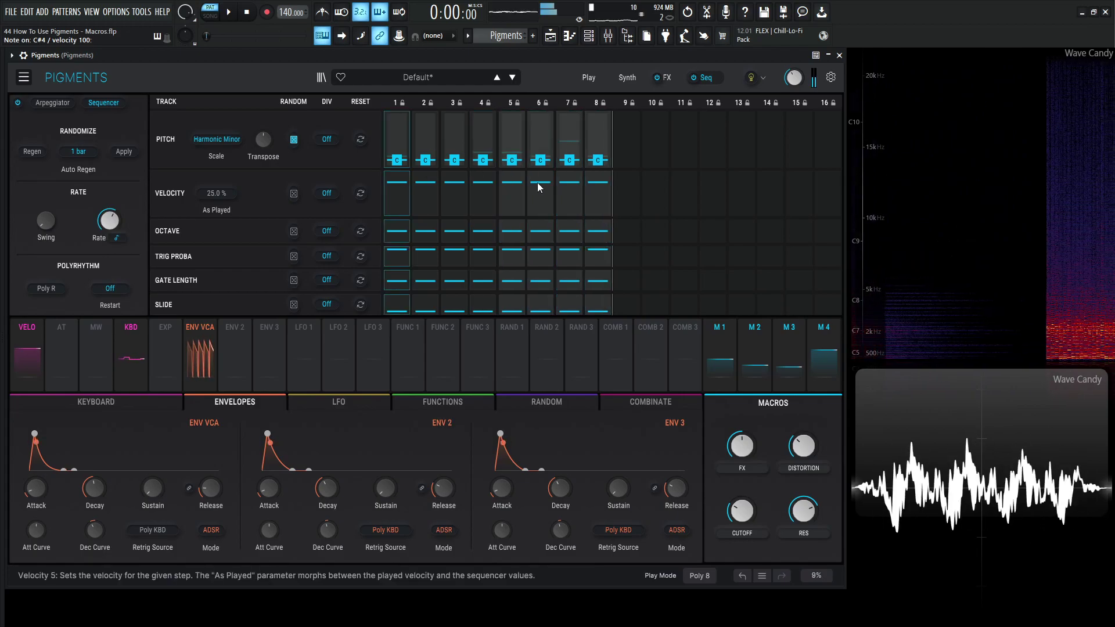
drag(743, 511, 742, 441)
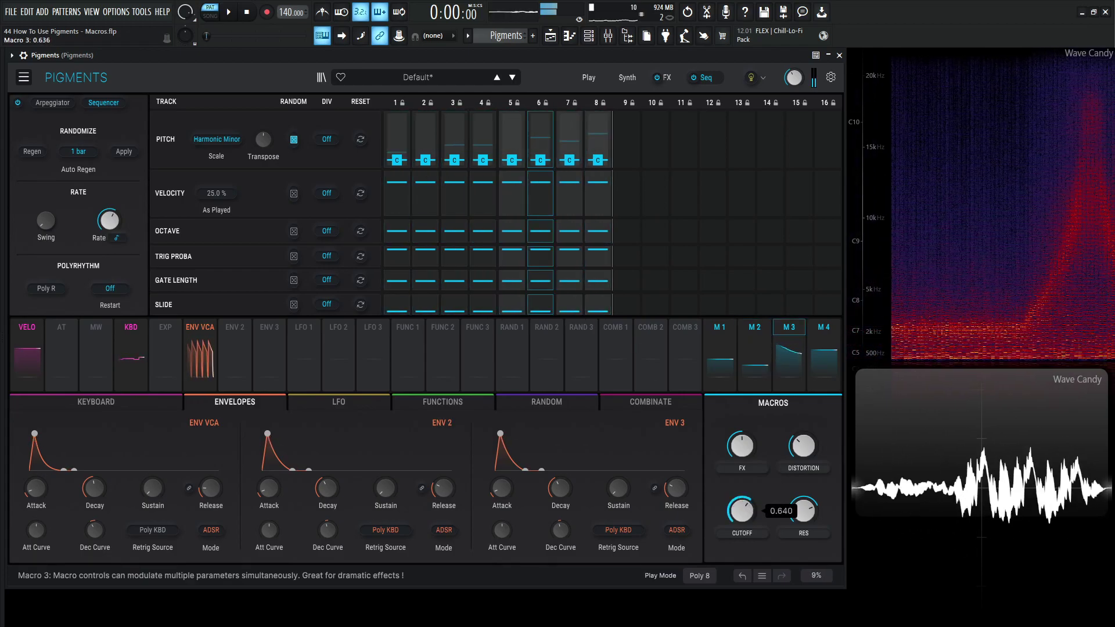
Start playback of the House drum arrangement with Pigments in view, and raise the FX macro over played notes
key(F5)
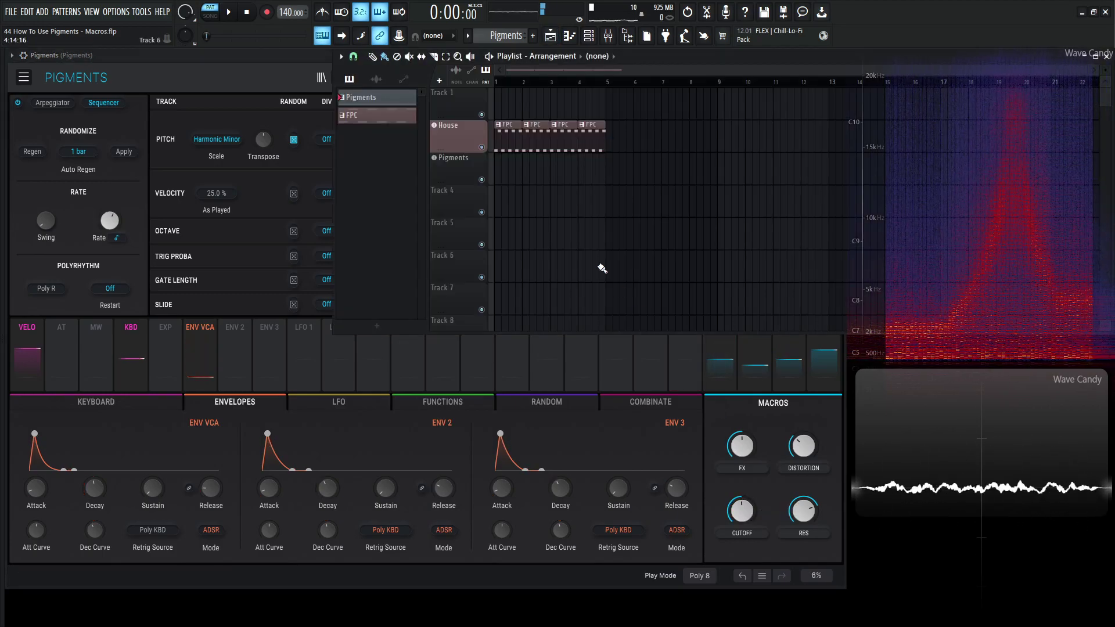
click(279, 57)
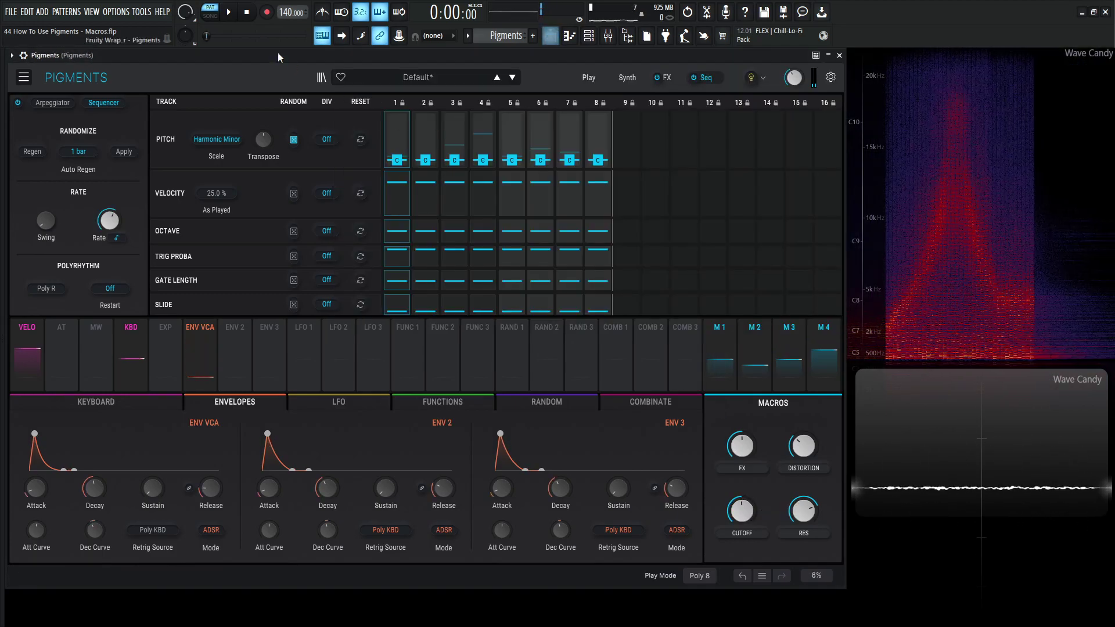
click(229, 25)
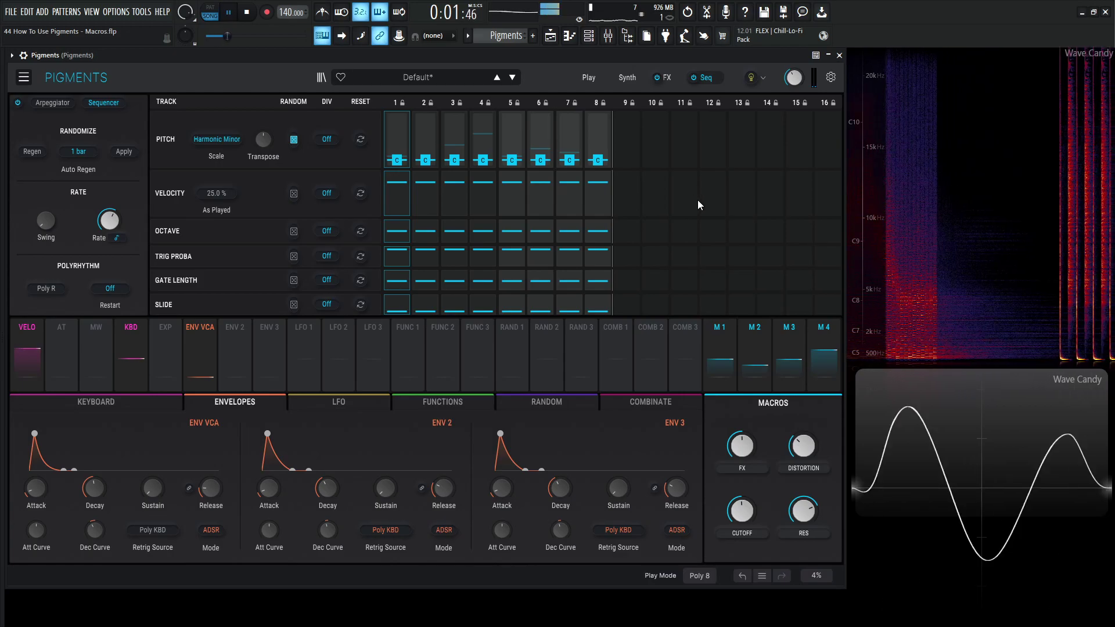
drag(748, 443, 748, 423)
Raise the Pigments mixer track to 3.5 dB, with the House track at -2.4 dB, and return to the synth
key(F9)
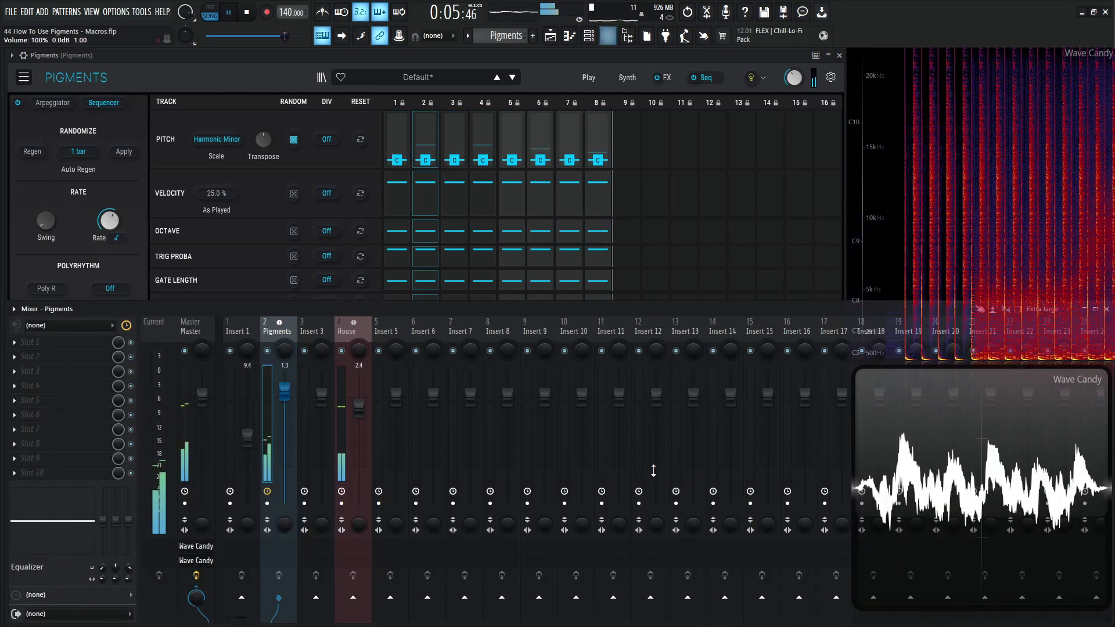
drag(359, 407, 364, 413)
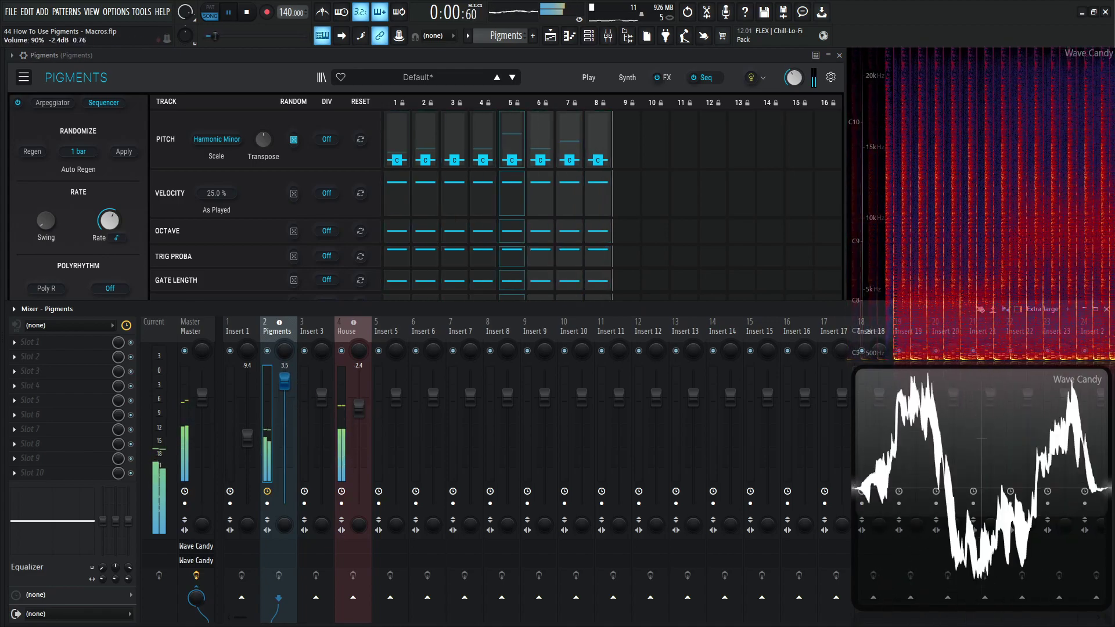
key(F9)
Vary the Distortion and Res macros over the drums, and lower the Cutoff macro to 0.096 in the Play view
drag(805, 446, 775, 457)
mouse_move(803, 510)
mouse_down()
mouse_move(803, 438)
mouse_move(803, 495)
mouse_up()
click(588, 77)
drag(742, 511, 741, 540)
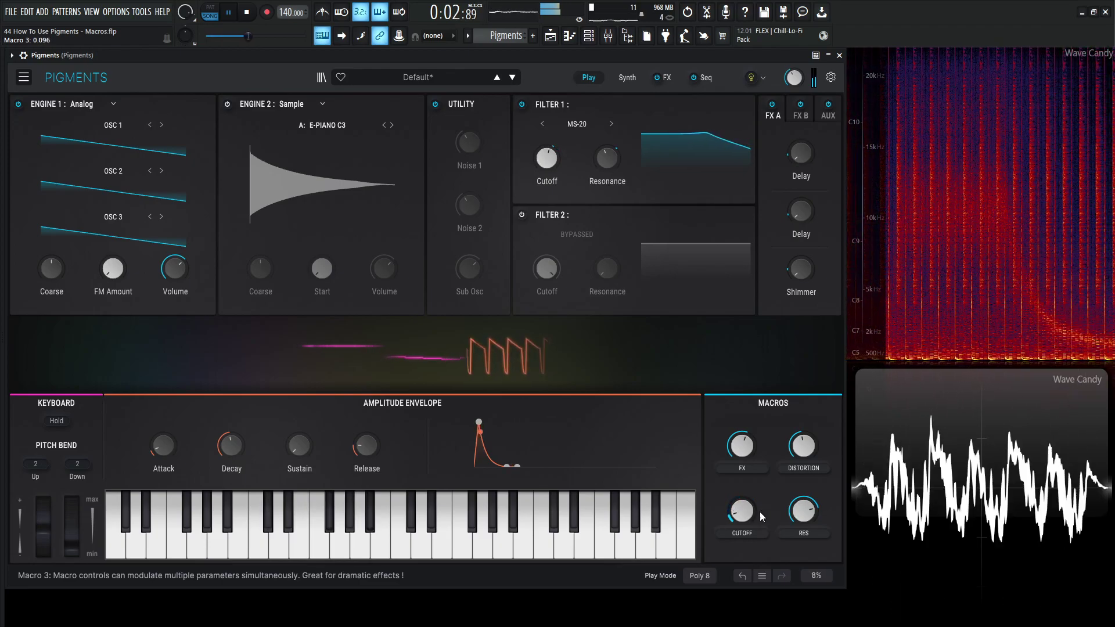
Perform the macros over the drums, ending with FX at 0.284, Distortion and Res at full and Cutoff around half, and stop playback
mouse_move(807, 454)
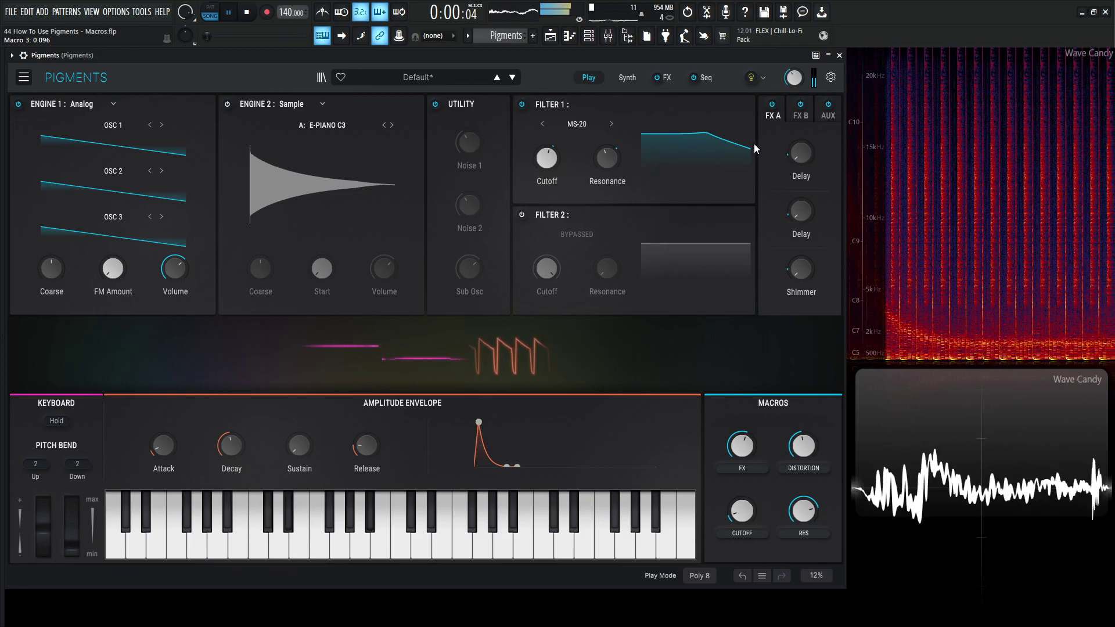
drag(741, 446, 803, 400)
drag(741, 511, 743, 423)
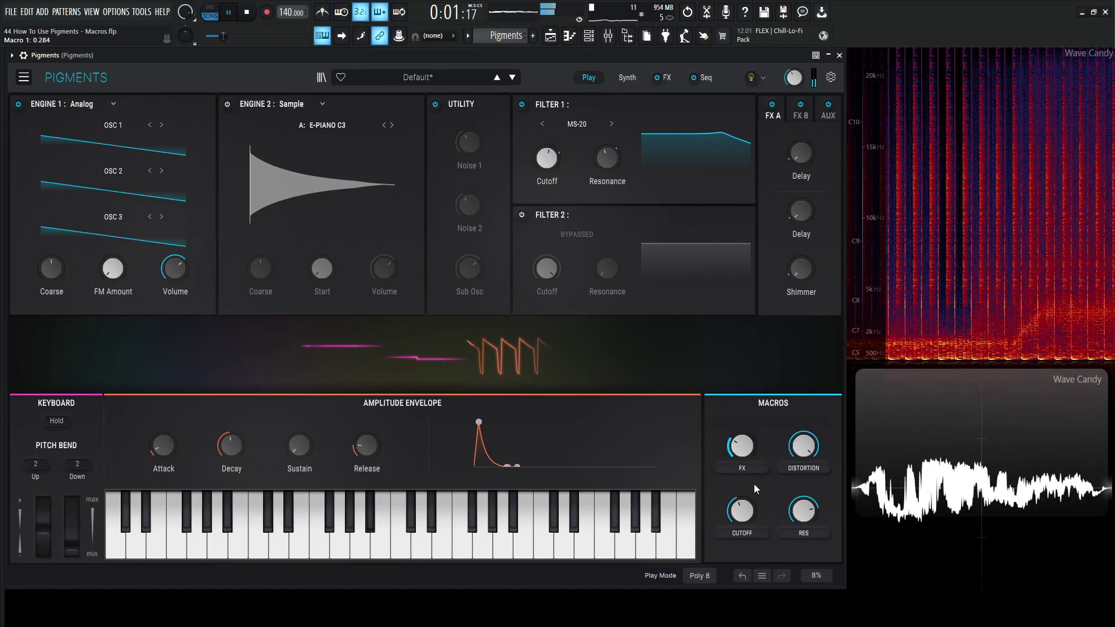
drag(804, 511, 804, 483)
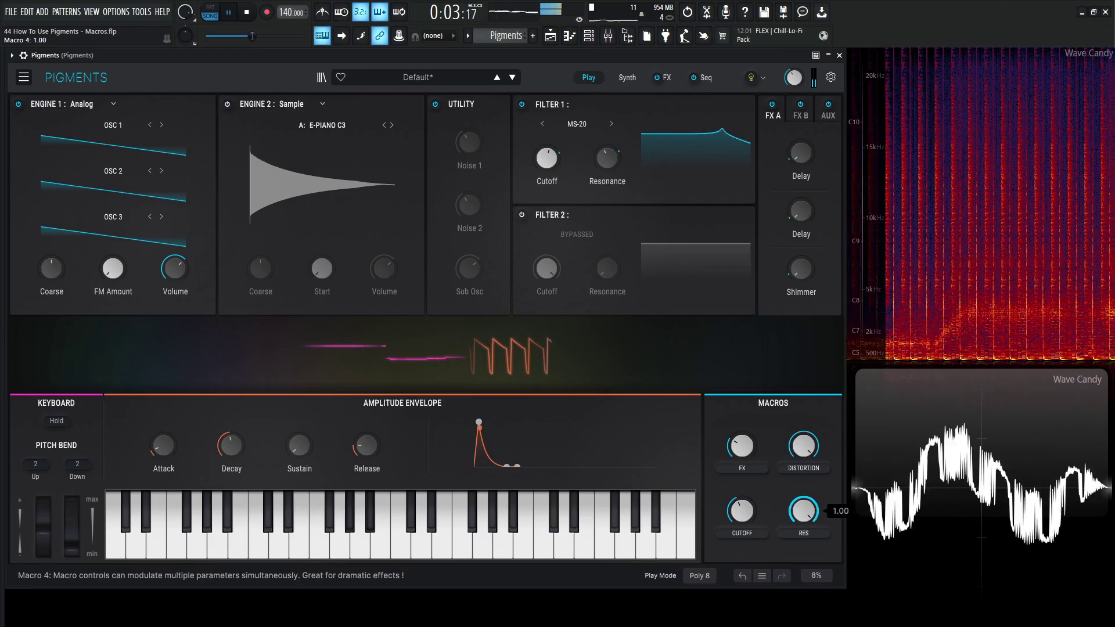
mouse_move(742, 511)
mouse_down()
mouse_move(742, 540)
mouse_move(736, 512)
mouse_up()
key(space)
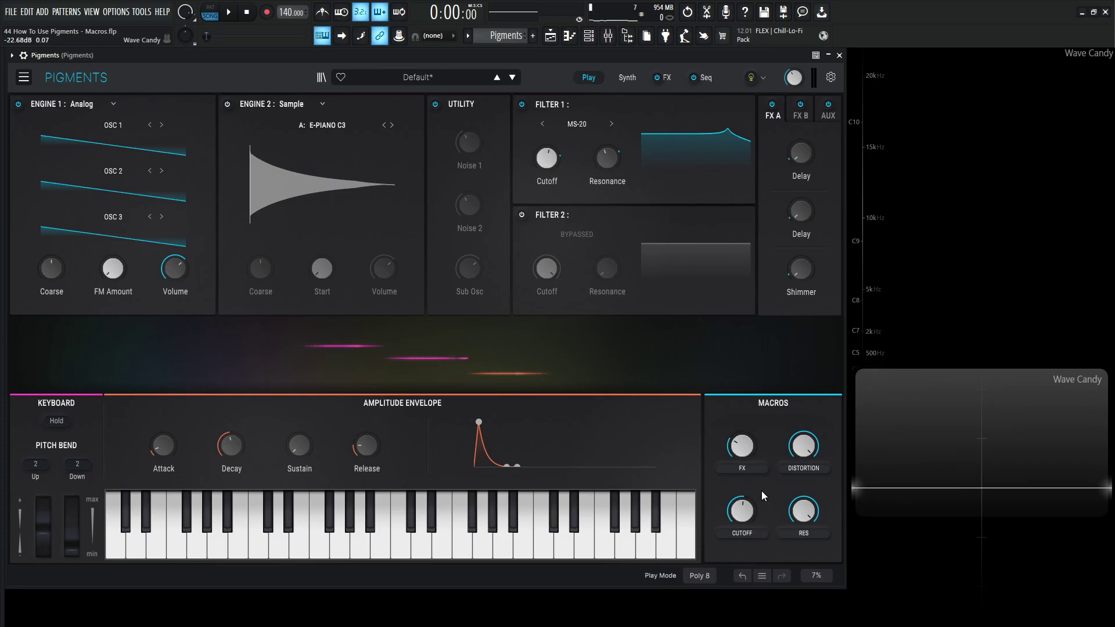
Raise the Cutoff macro to about 0.924 while playing notes without the drums
drag(741, 511, 742, 469)
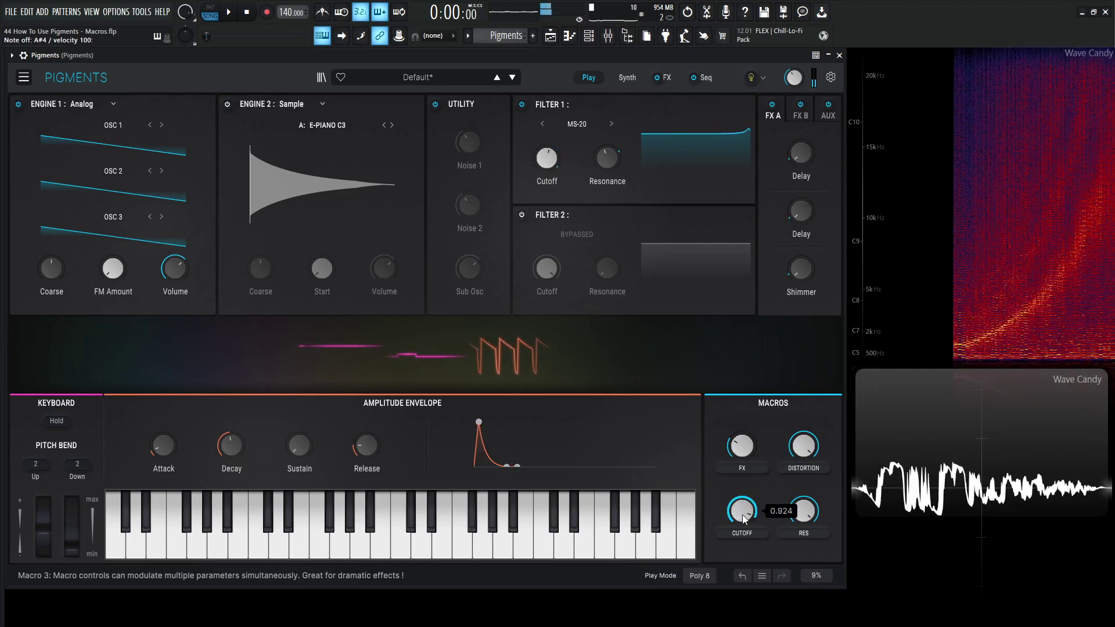
mouse_move(749, 443)
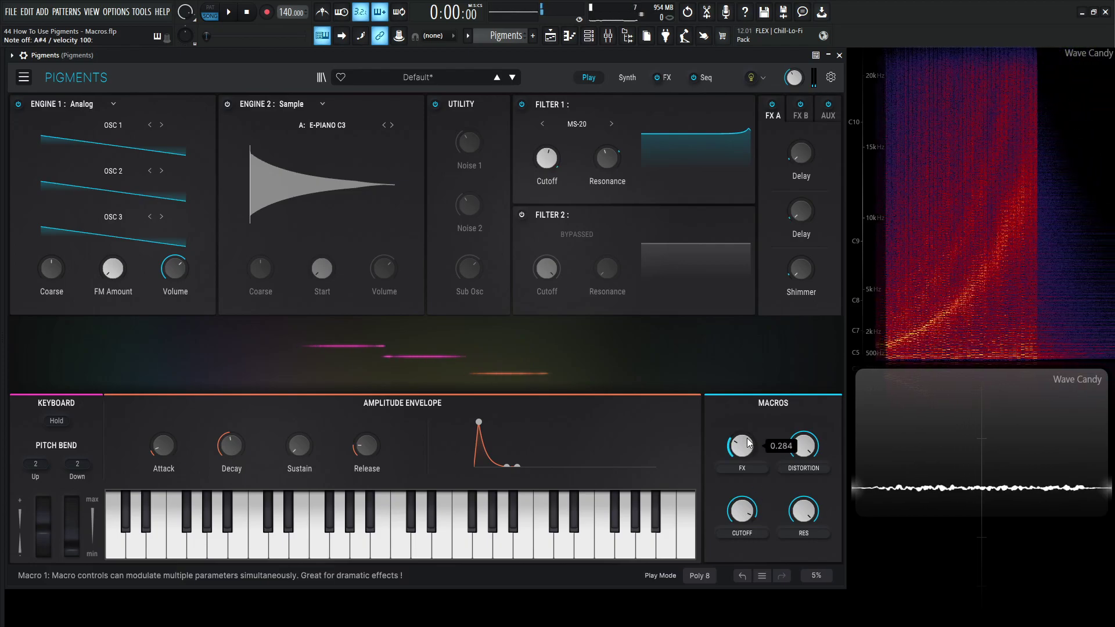